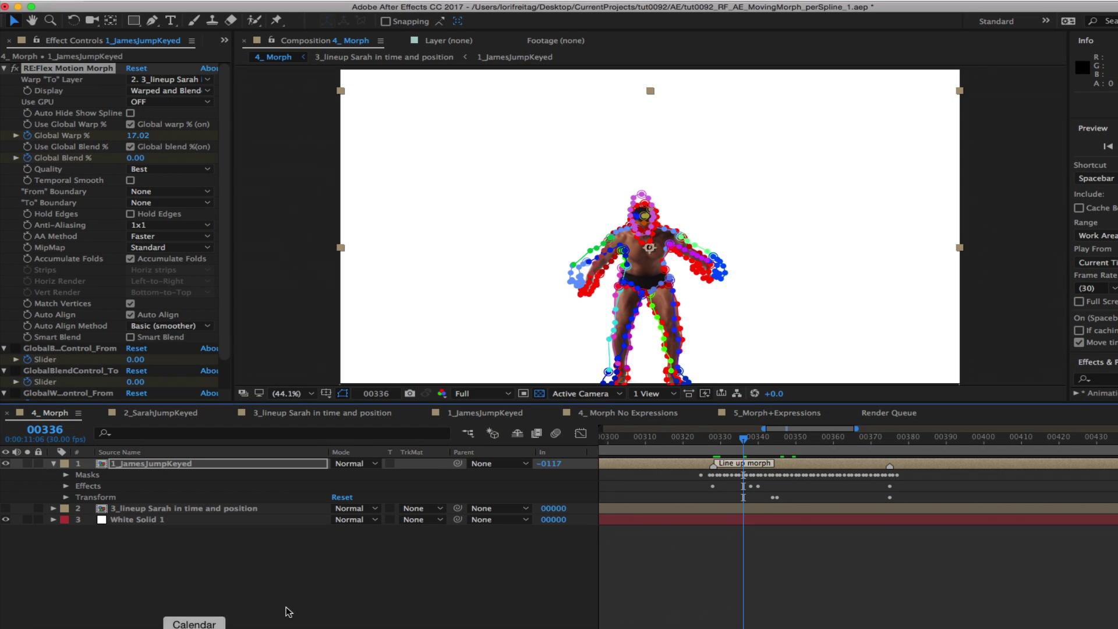
Scrub the 4_ Morph timeline forward to around frame 00349 to preview the morph.
mouse_move(743, 443)
mouse_down()
mouse_move(807, 450)
mouse_move(712, 457)
mouse_move(792, 458)
mouse_move(755, 461)
mouse_up()
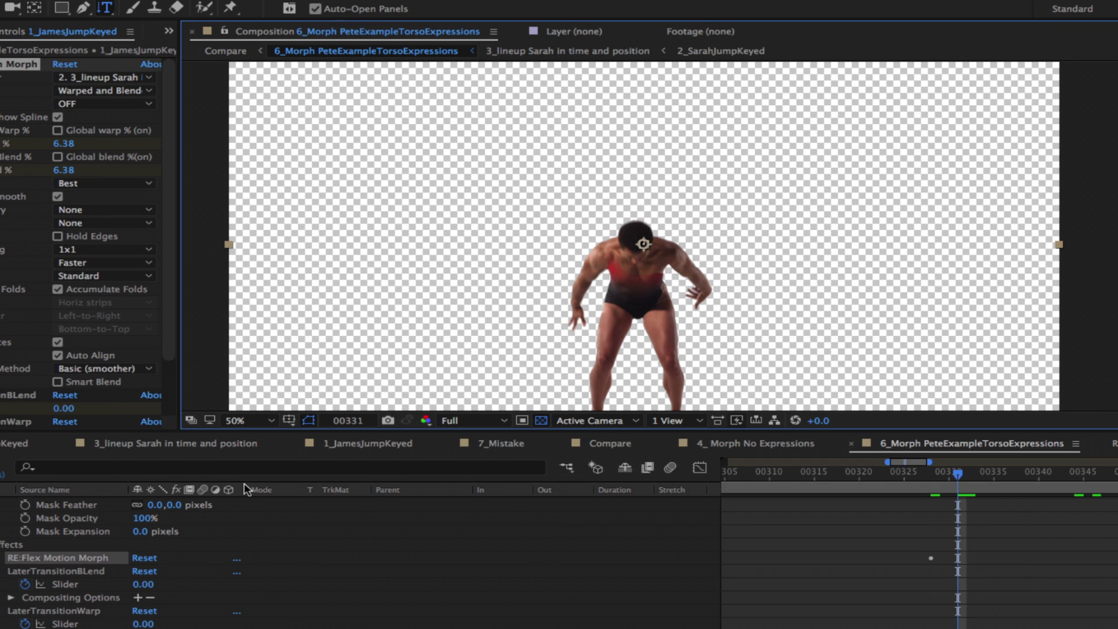
Jump the torso-expressions comp to frame 361 using the viewer's Go to Time prompt.
click(358, 420)
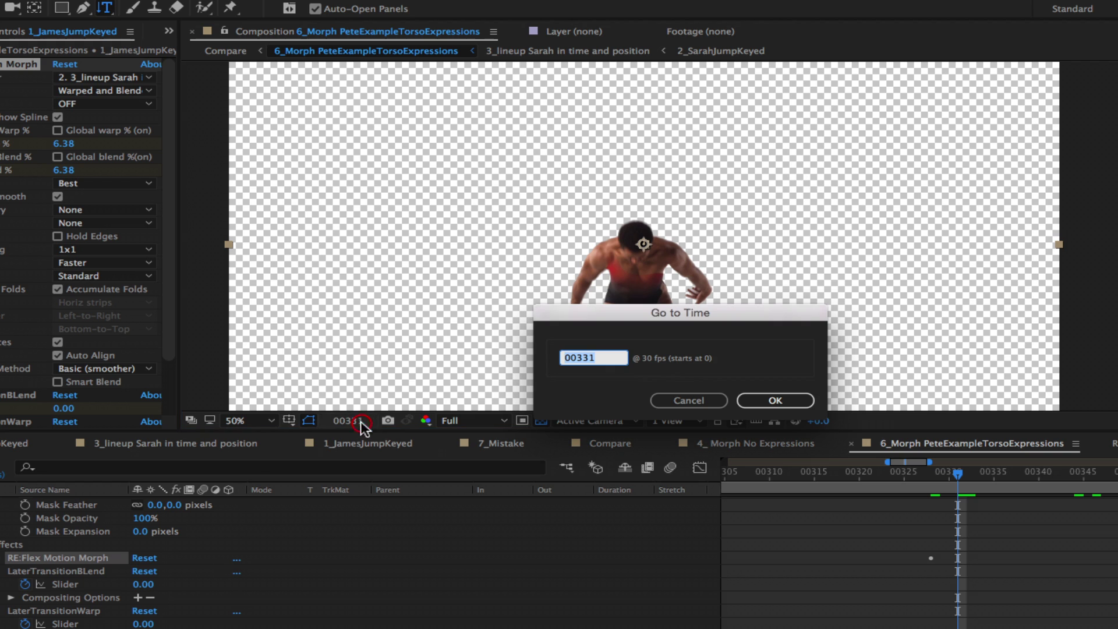
text(361)
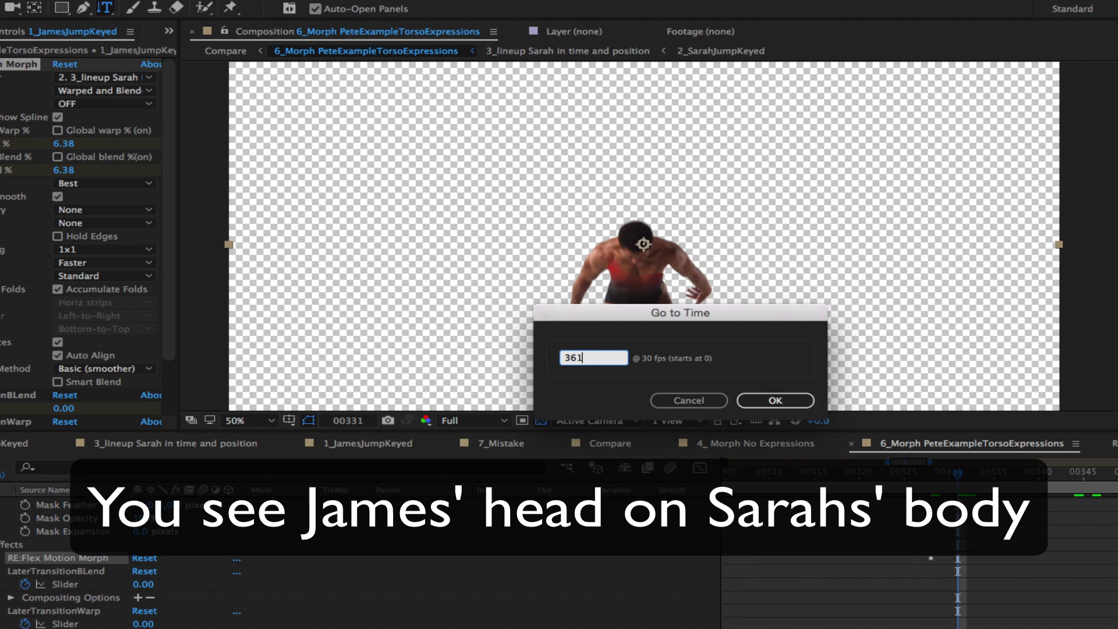
key(Return)
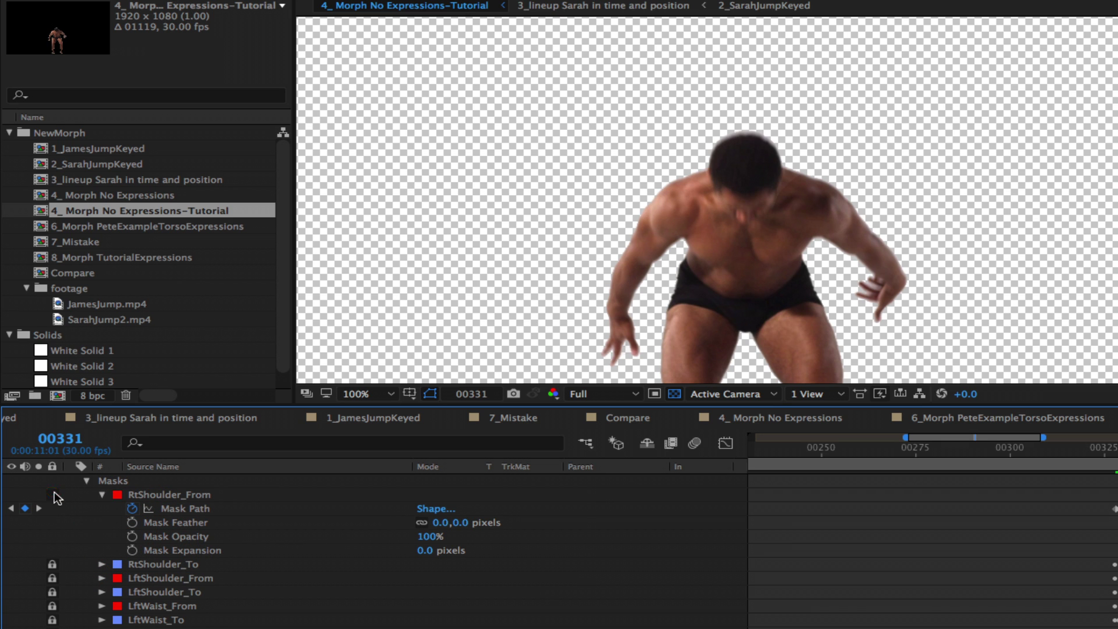
Turn on keyframing for RtShoulder_From Mask Opacity and Mask Expansion, then show both for every mask.
click(132, 535)
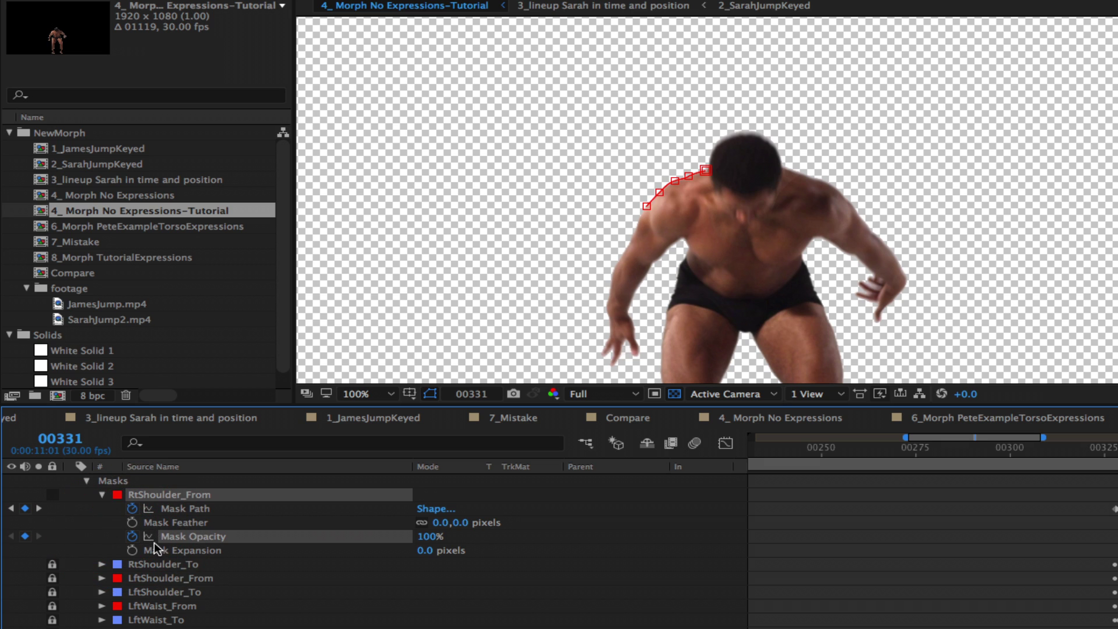
click(132, 550)
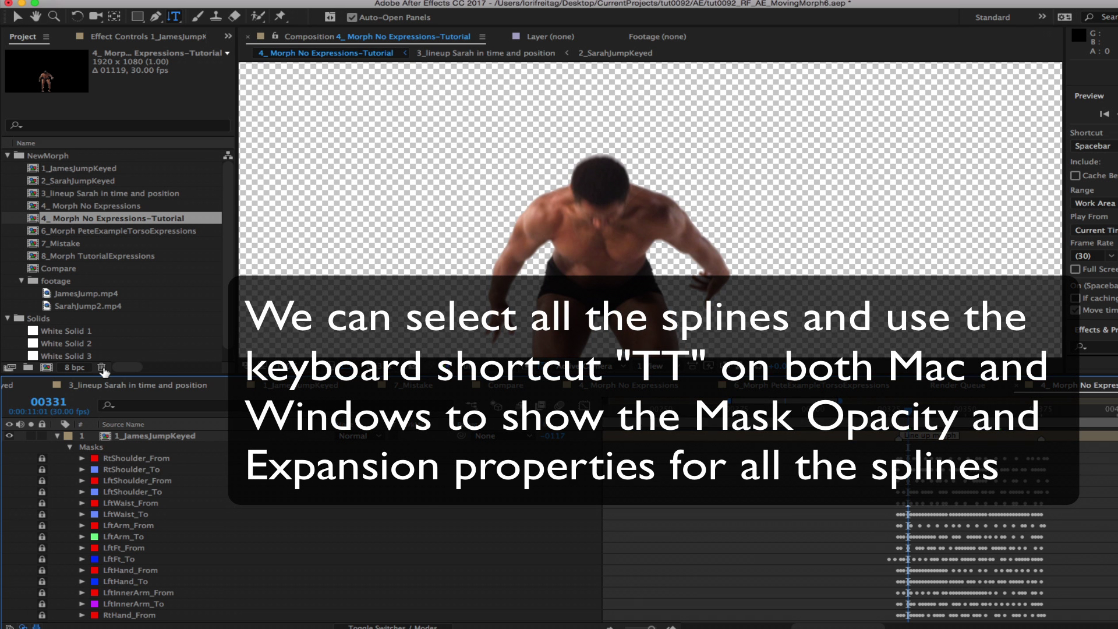
key(t)
key(t)
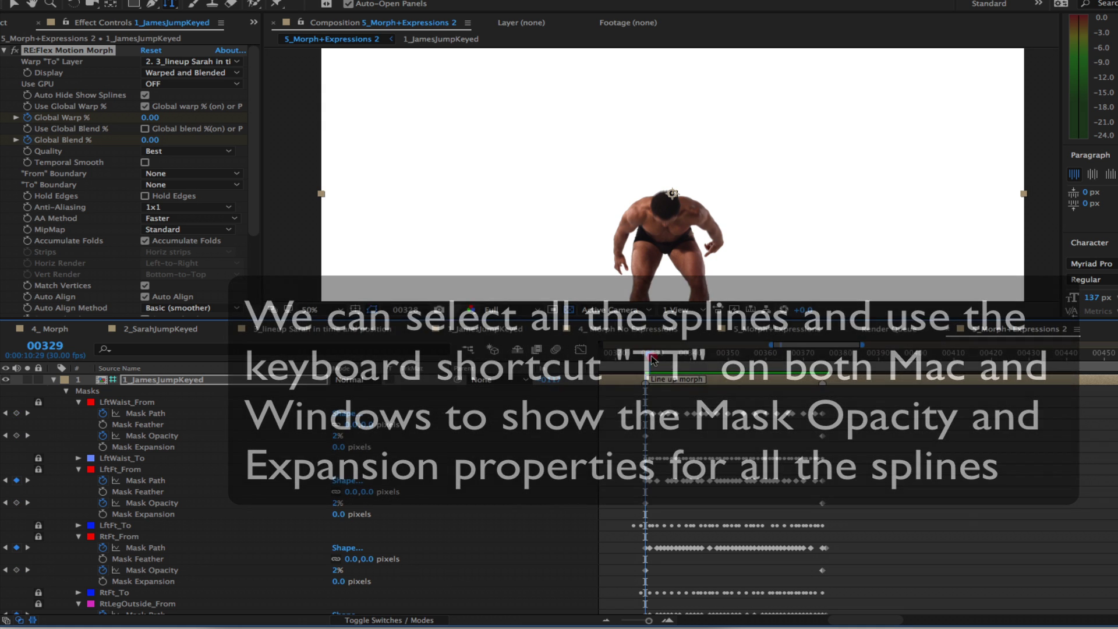
Scrub to frame 00343 to preview the figure rising through the morph.
mouse_move(647, 355)
mouse_down()
mouse_move(822, 357)
mouse_move(645, 375)
mouse_up()
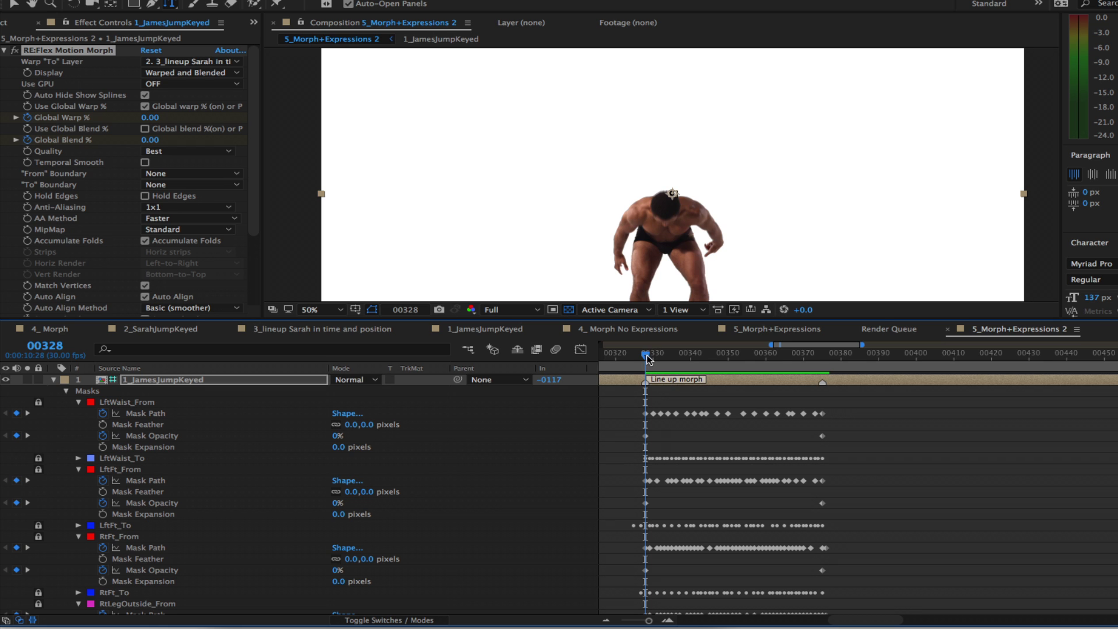
mouse_move(646, 358)
mouse_down()
mouse_move(823, 356)
mouse_move(645, 373)
mouse_up()
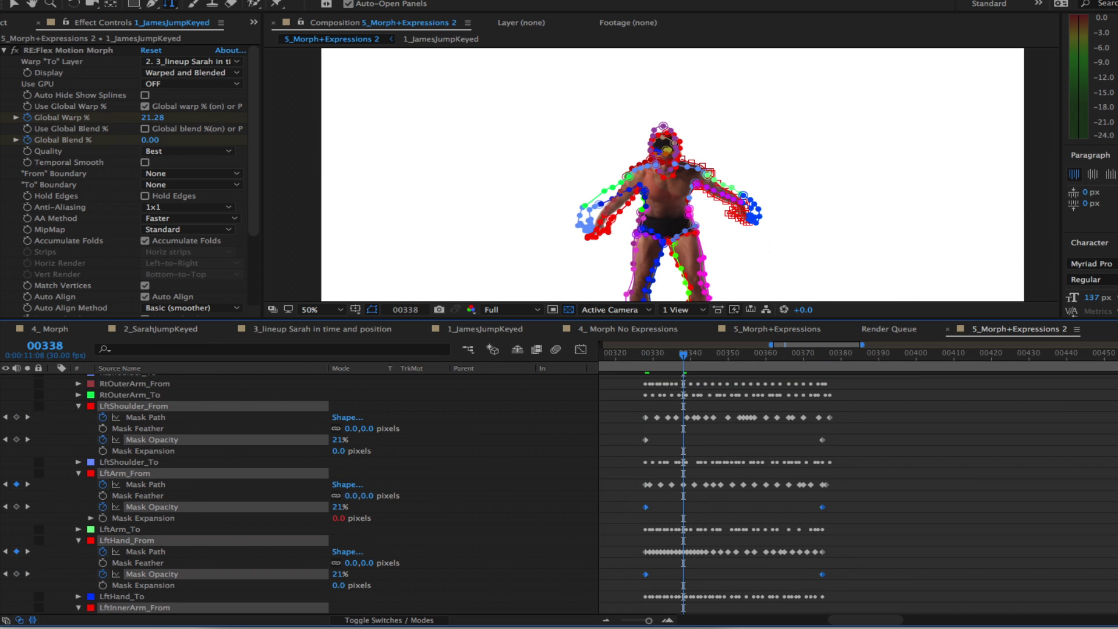
scroll(175, 495, up, 2)
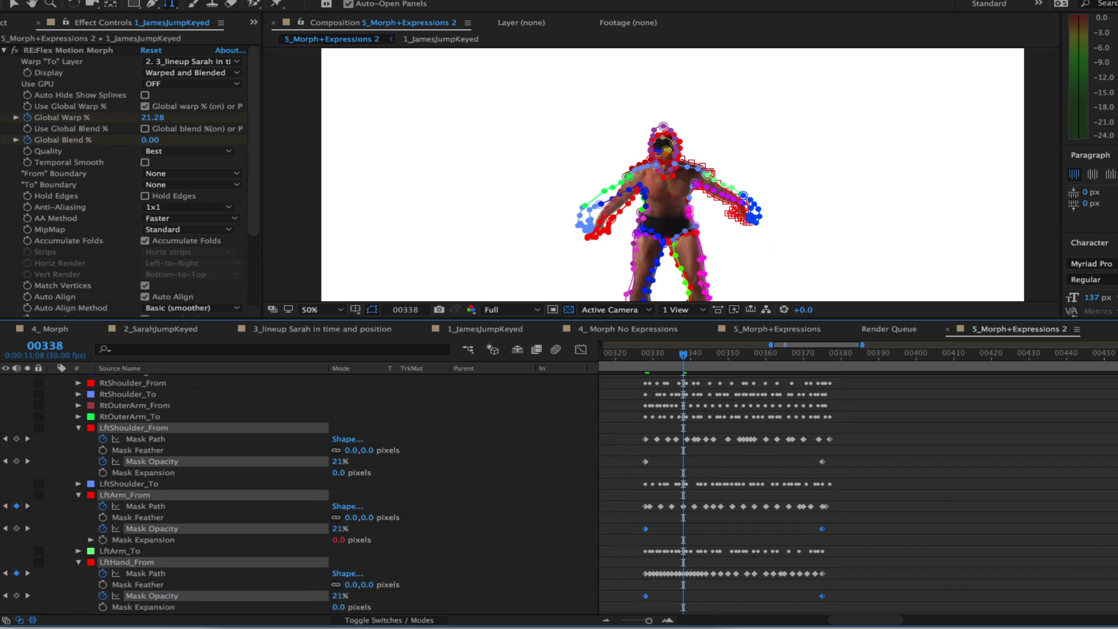
scroll(175, 495, down, 3)
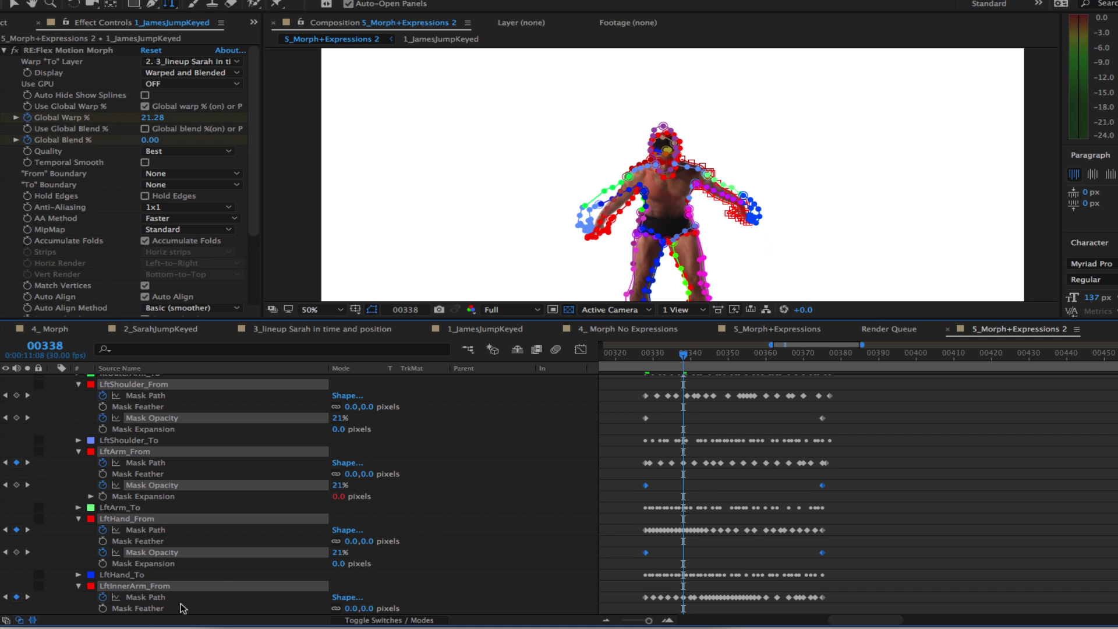
Set Mask Opacity of LftShoulder_From, LftArm_From and LftHand_From to 0%.
click(337, 418)
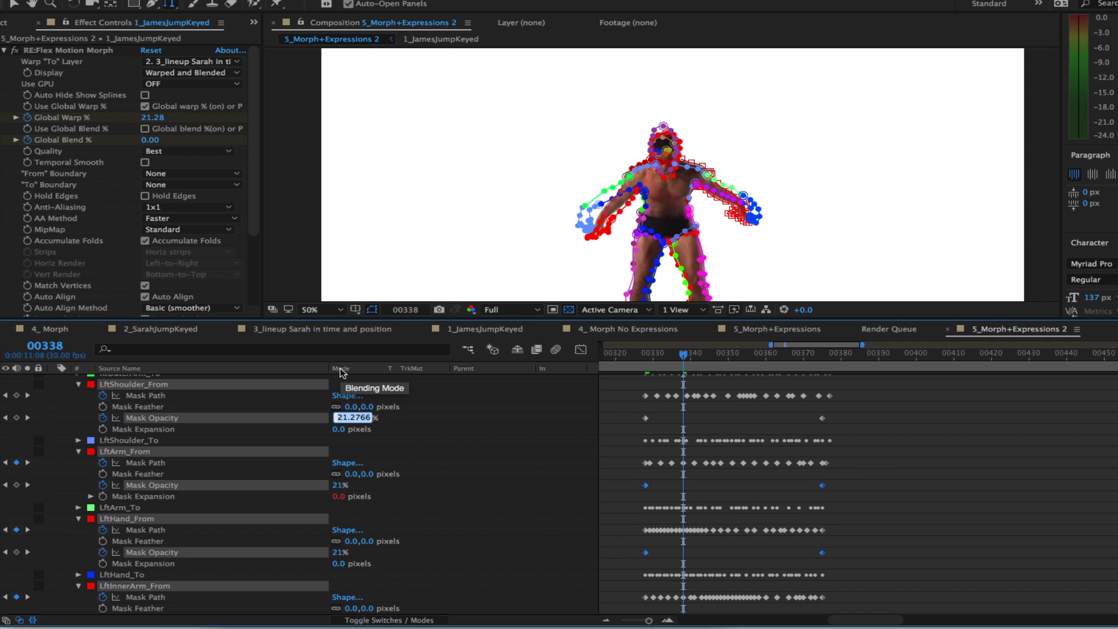
text(0)
key(Return)
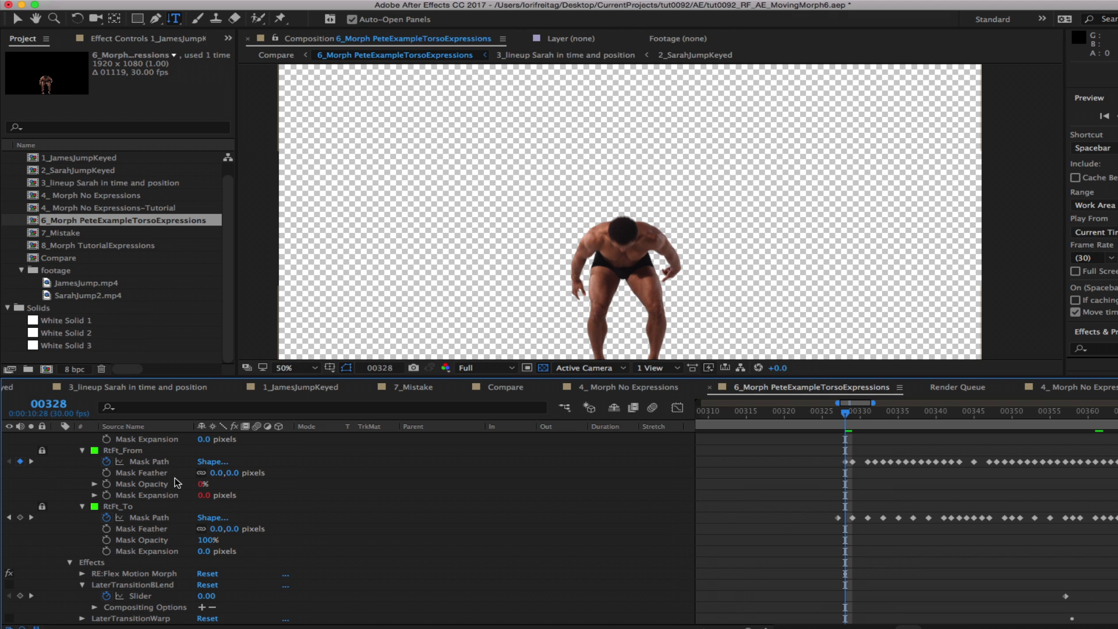
Add an expression to RtFt_From's Mask Expansion and pick-whip it to the EarlierTransitionWarp slider.
scroll(178, 482, up, 10)
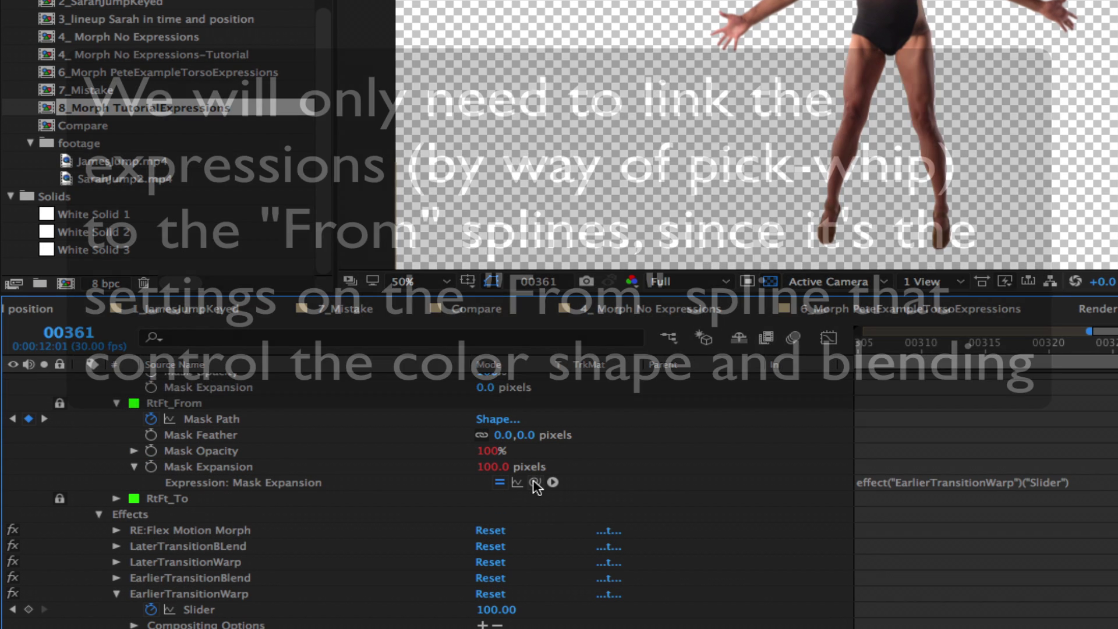
click(502, 501)
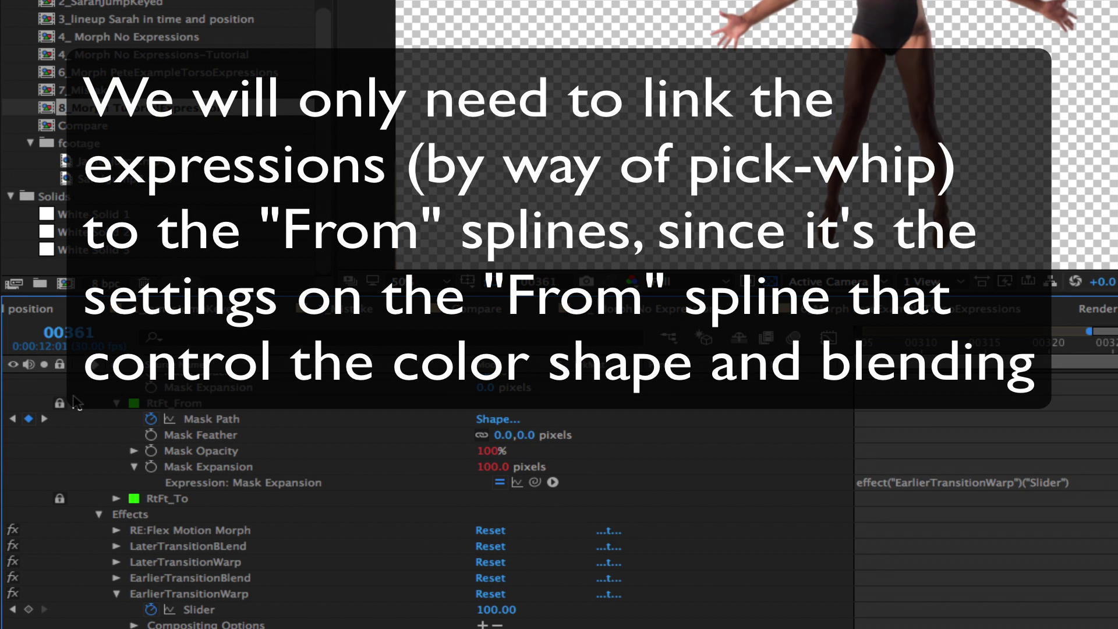
drag(535, 482, 211, 609)
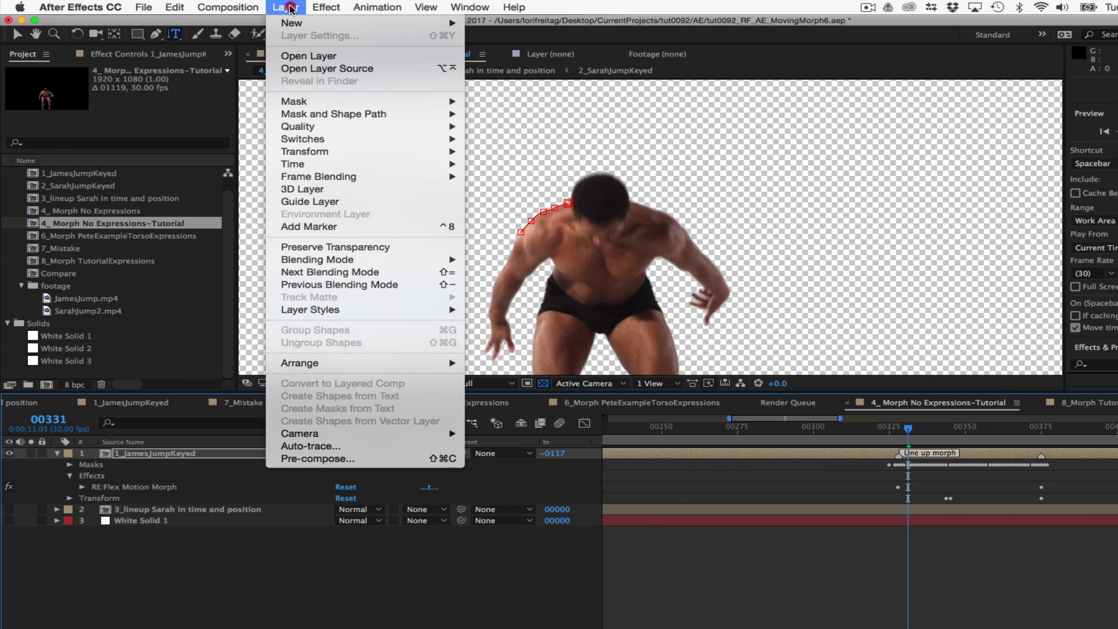
Create a new adjustment layer and add a Slider Control effect to it.
mouse_move(443, 23)
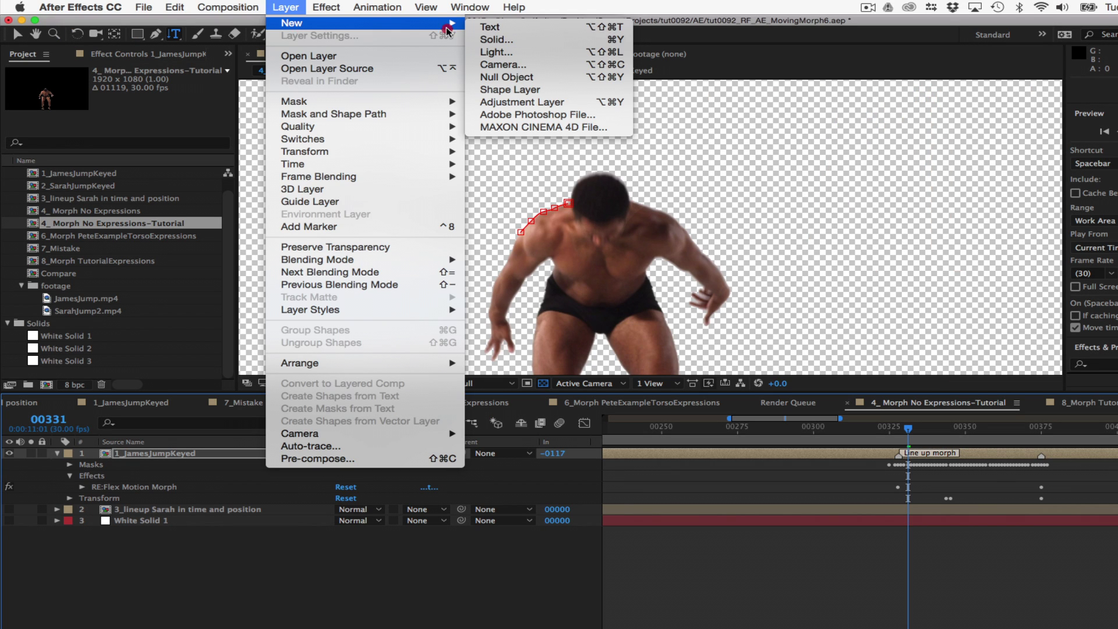
click(506, 102)
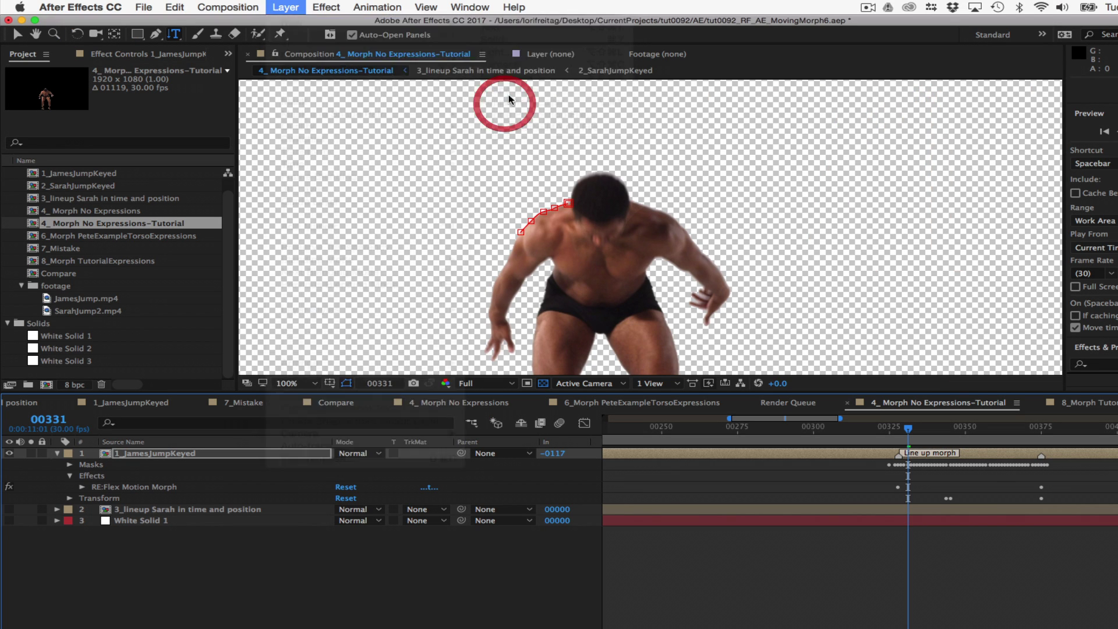
right_click(187, 453)
mouse_move(266, 341)
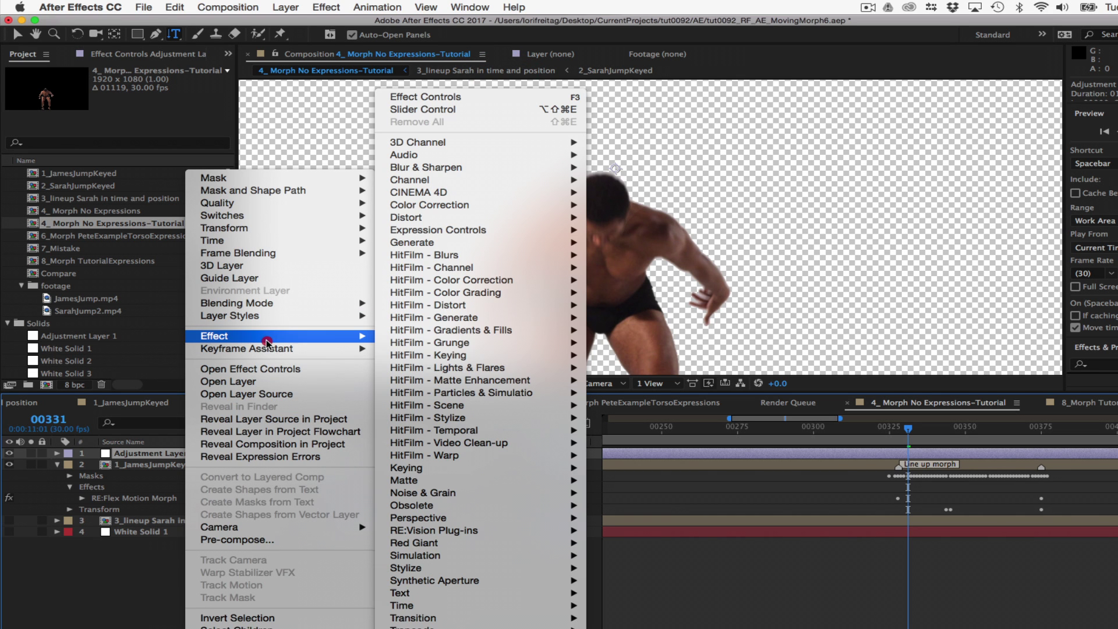
click(465, 113)
Rename the slider LaterTransitionBlend and duplicate it twice for the other transition sliders.
text(LaterTransition)
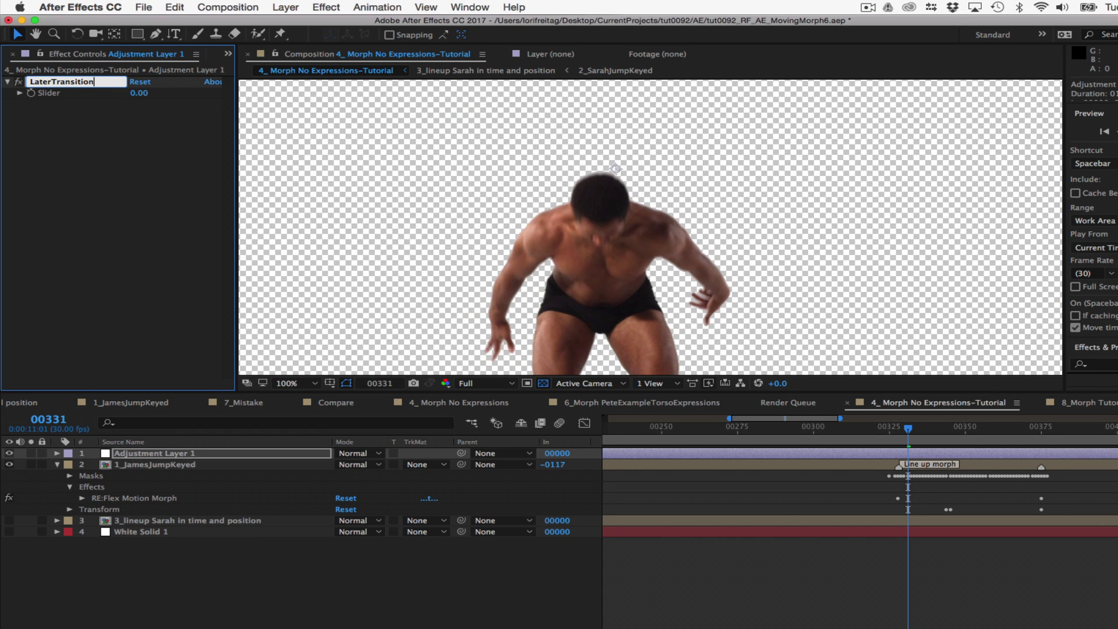
text(Blend)
key(Return)
key(super+d)
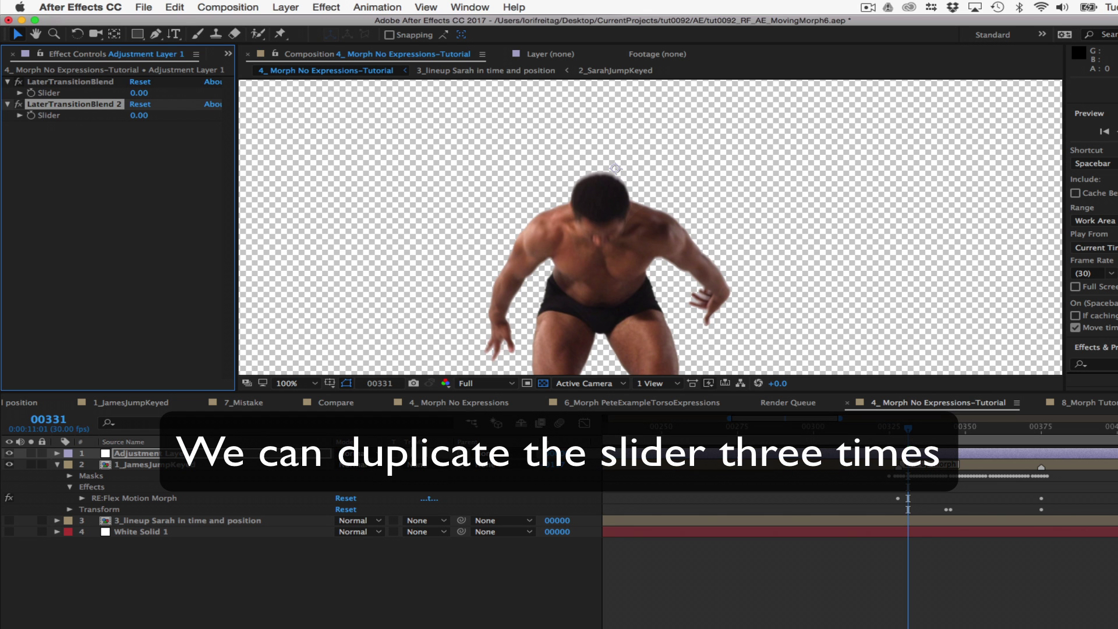
key(super+d)
key(super+d)
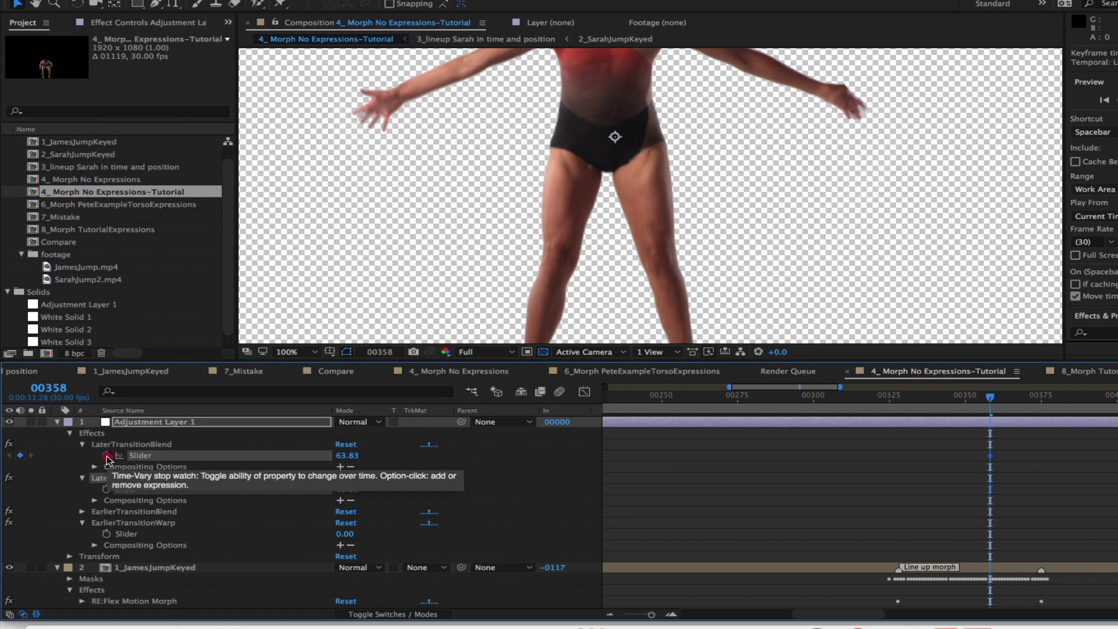
Keyframe the LaterTransitionBlend and LaterTransitionWarp sliders at 0.
click(106, 488)
click(346, 456)
text(0)
key(Return)
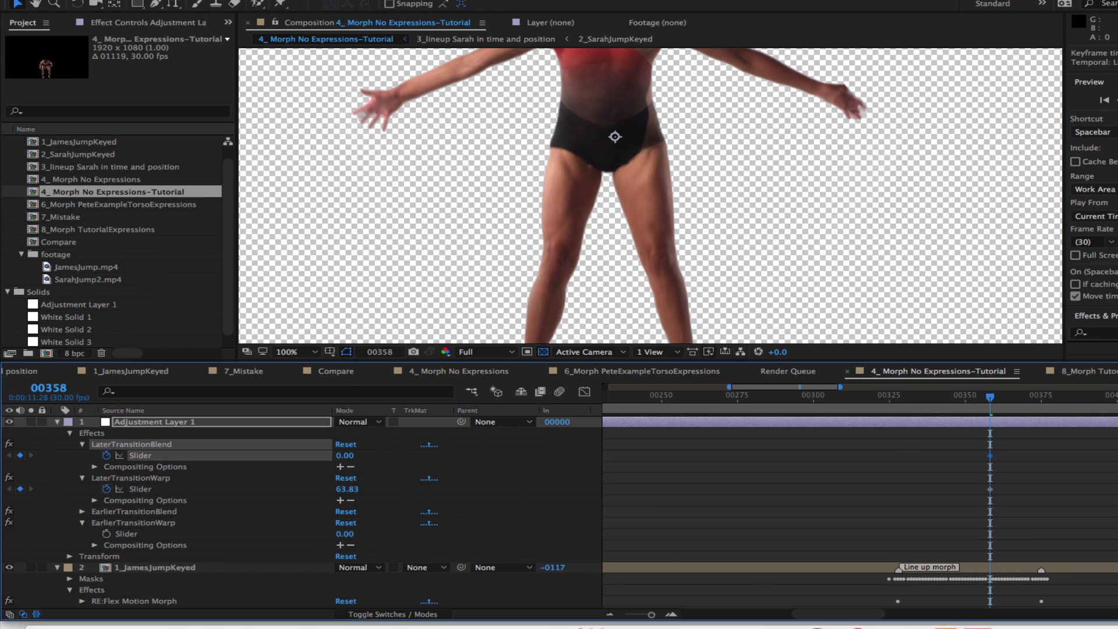
click(347, 489)
text(0)
key(Return)
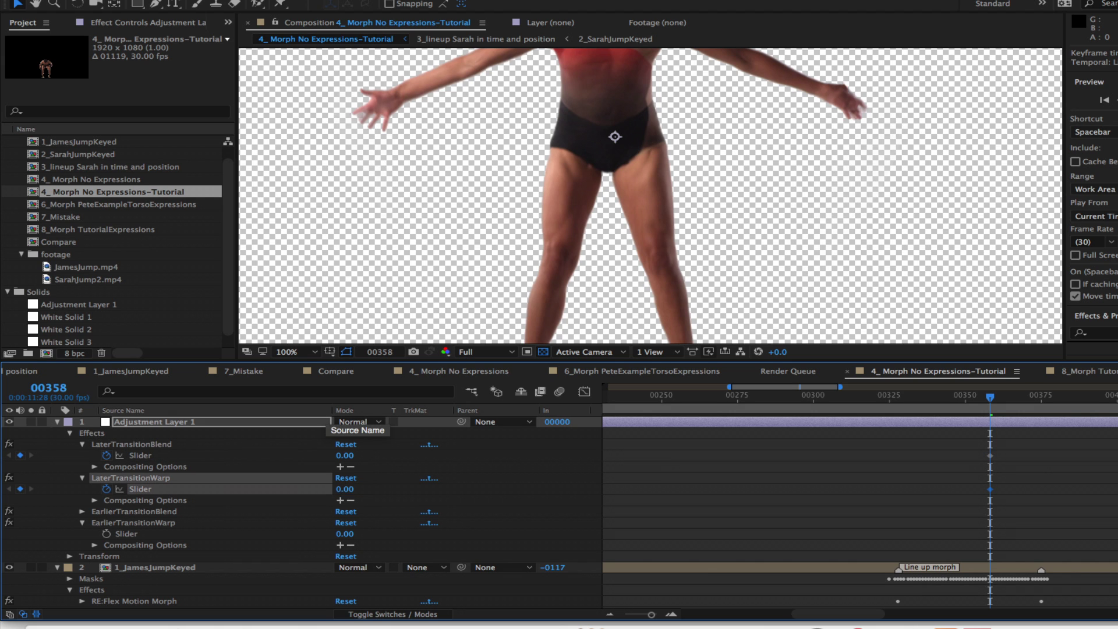
At frame 375, set LaterTransitionBlend and LaterTransitionWarp to 100.
click(379, 352)
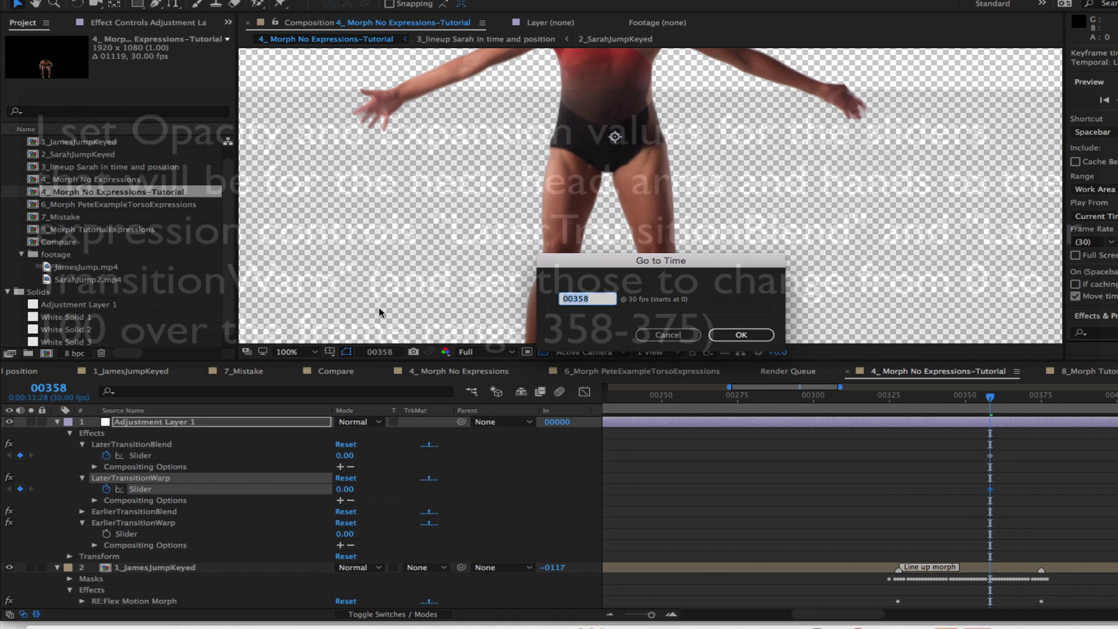
text(375)
key(Return)
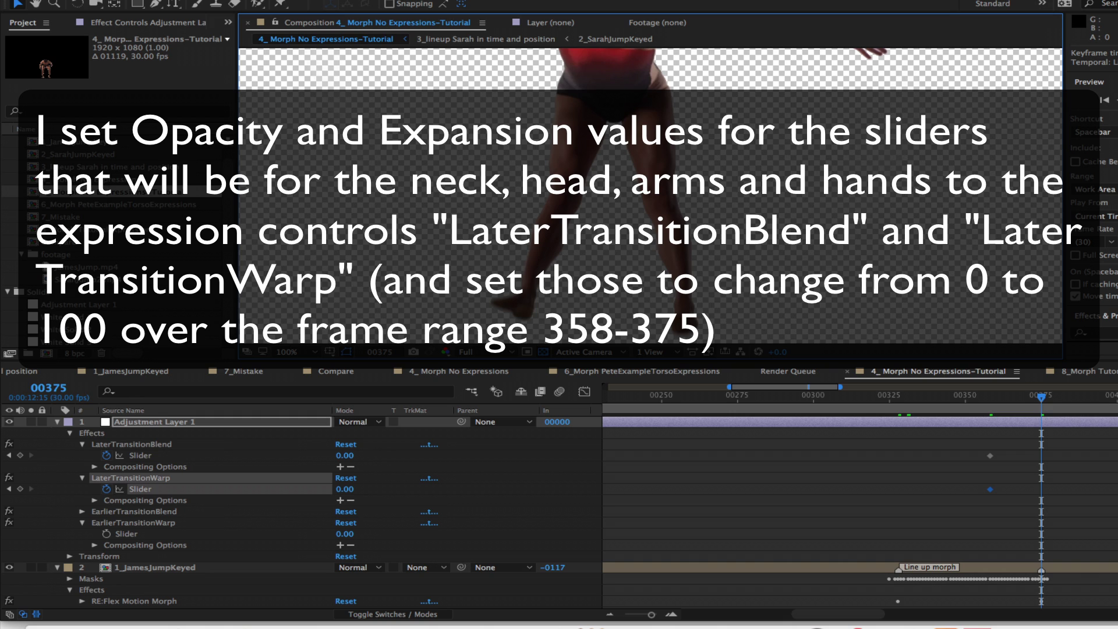
click(345, 455)
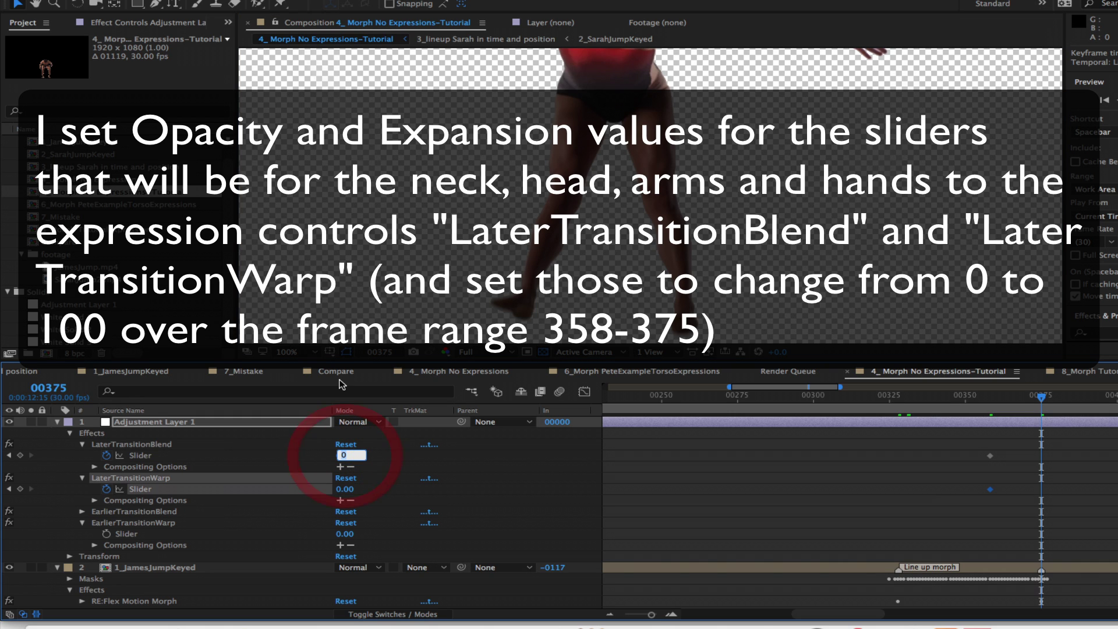
text(100)
key(Return)
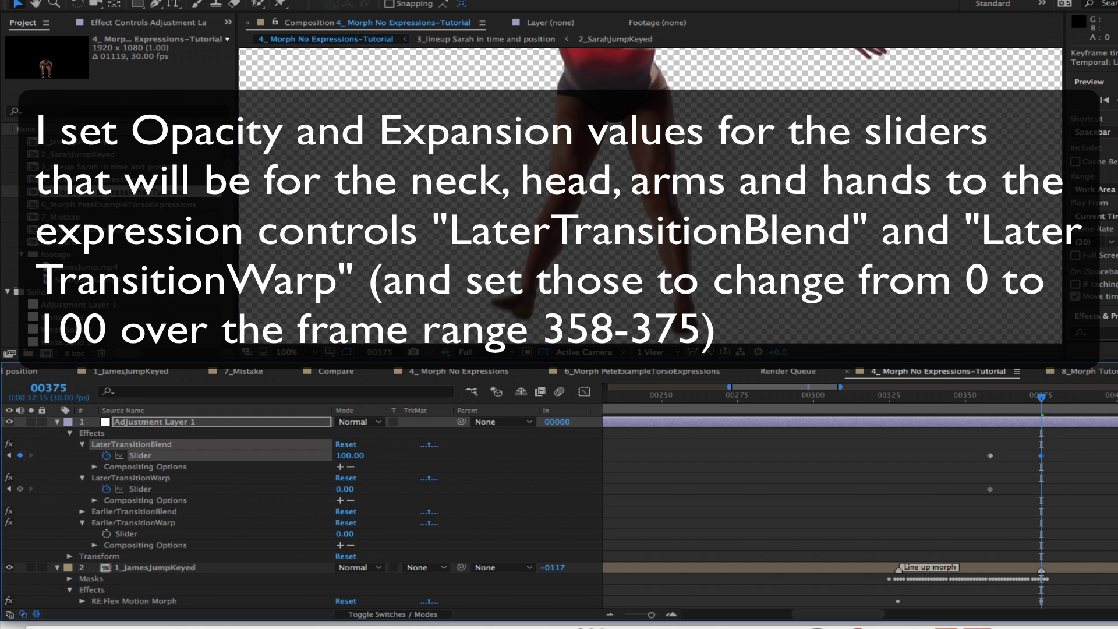
click(344, 489)
text(100)
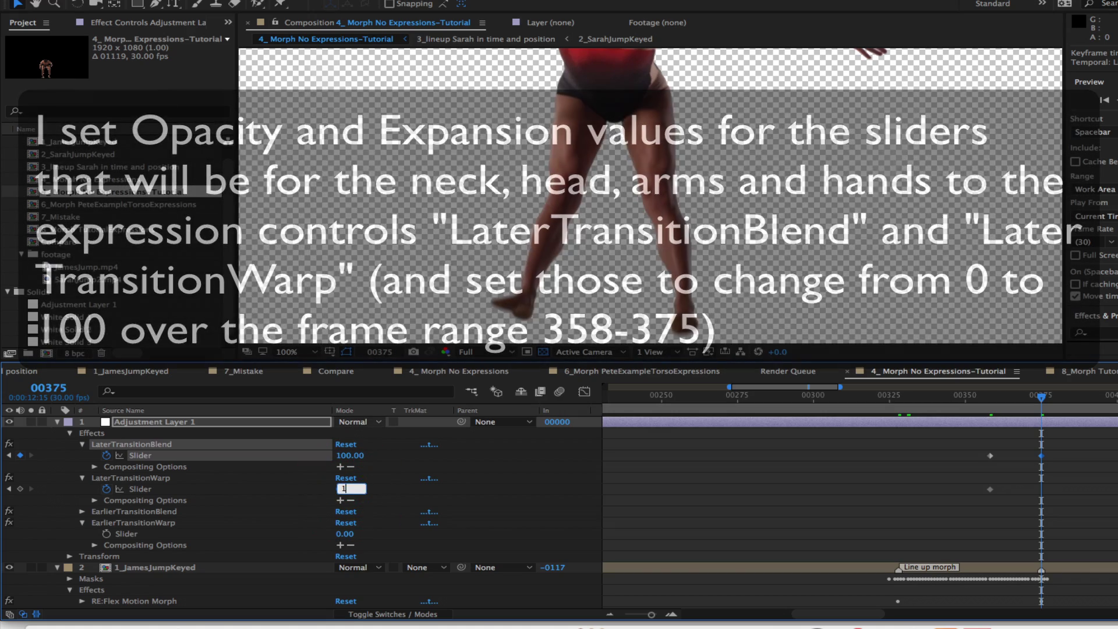
key(Return)
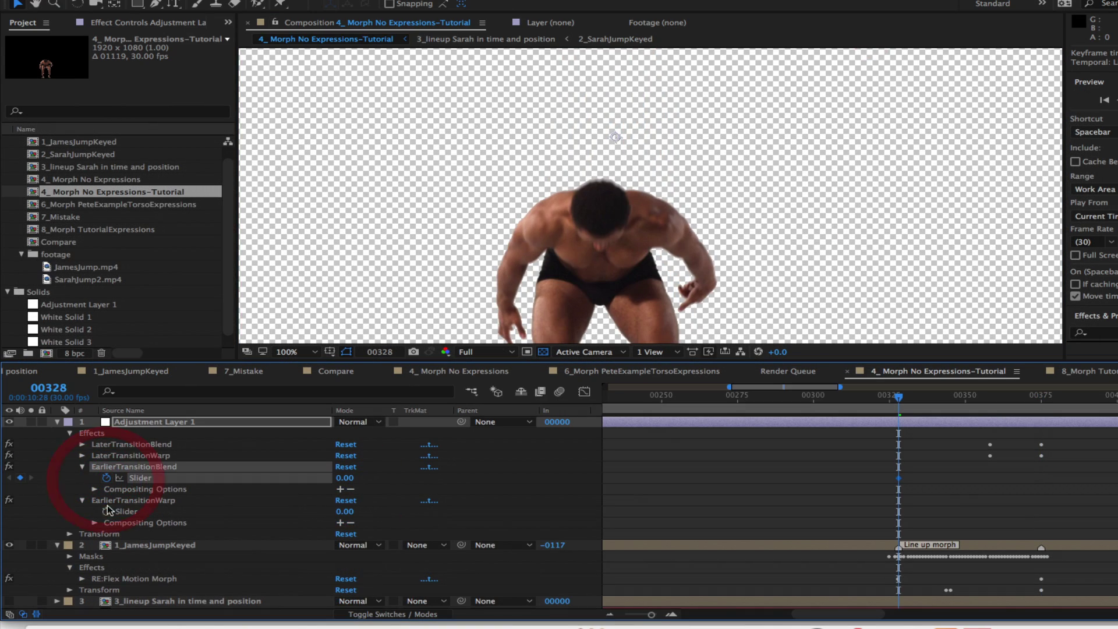
At frame 375, keyframe EarlierTransitionBlend and EarlierTransitionWarp at 100.
click(114, 502)
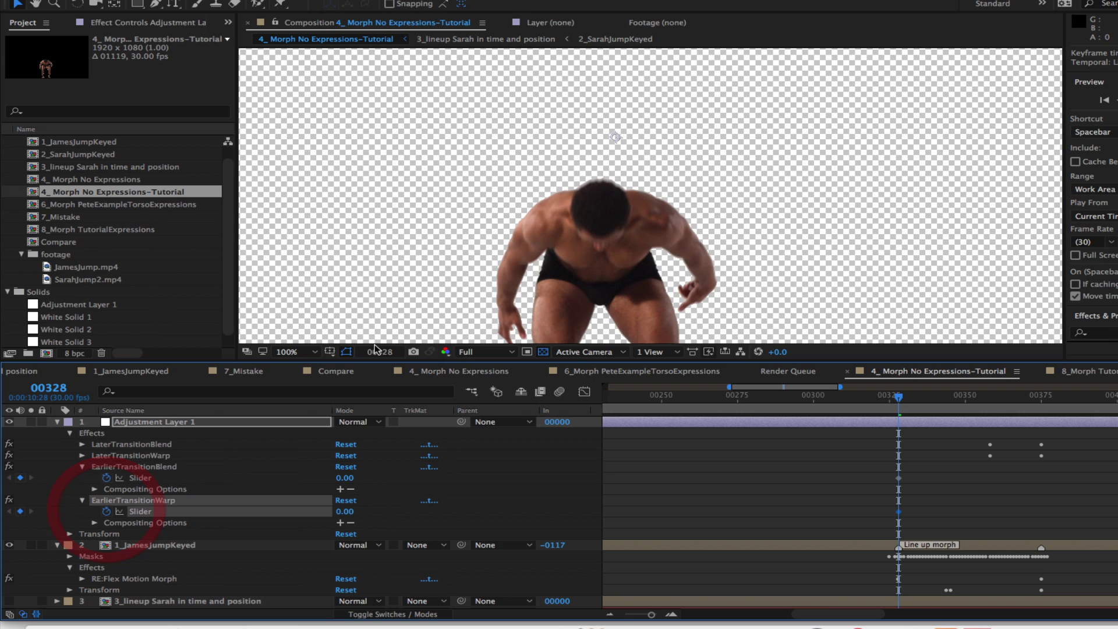
key(alt+shift+j)
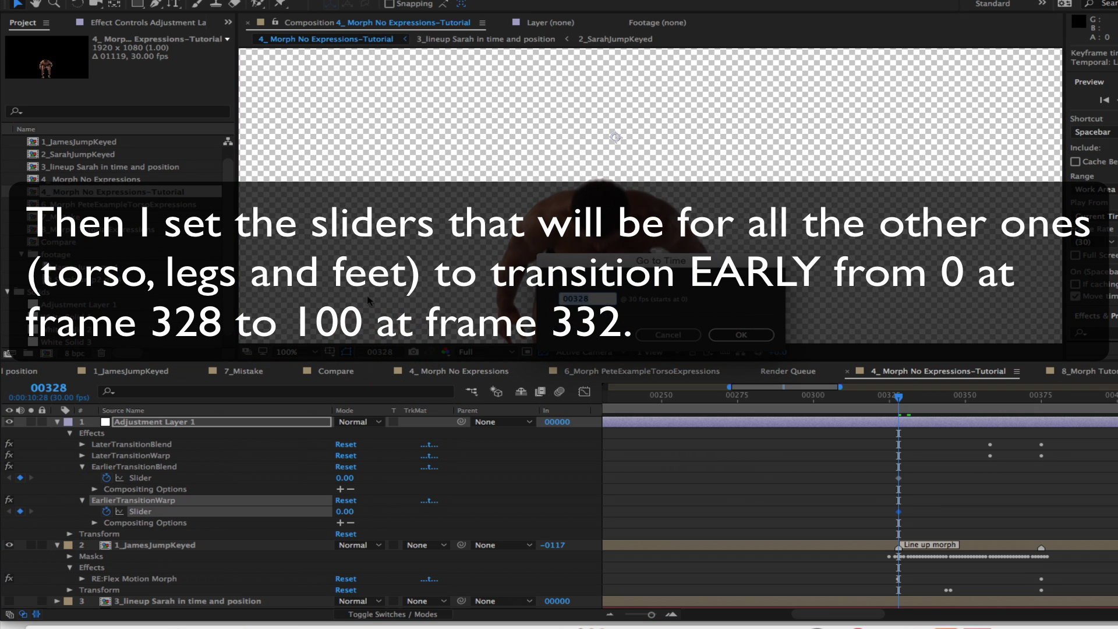
text(375)
key(Return)
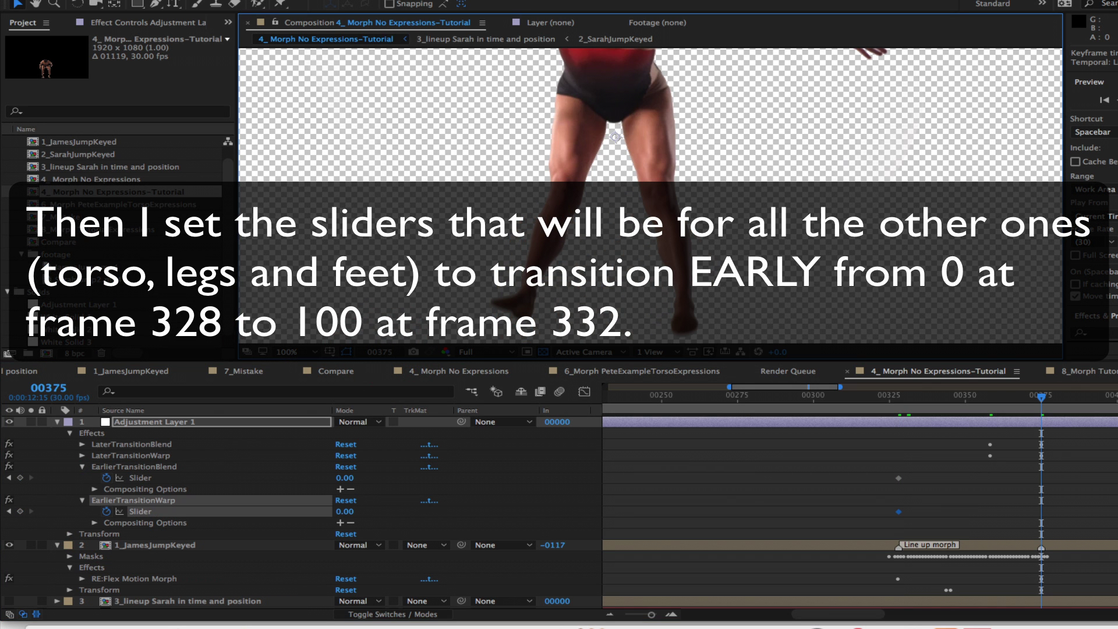
click(345, 478)
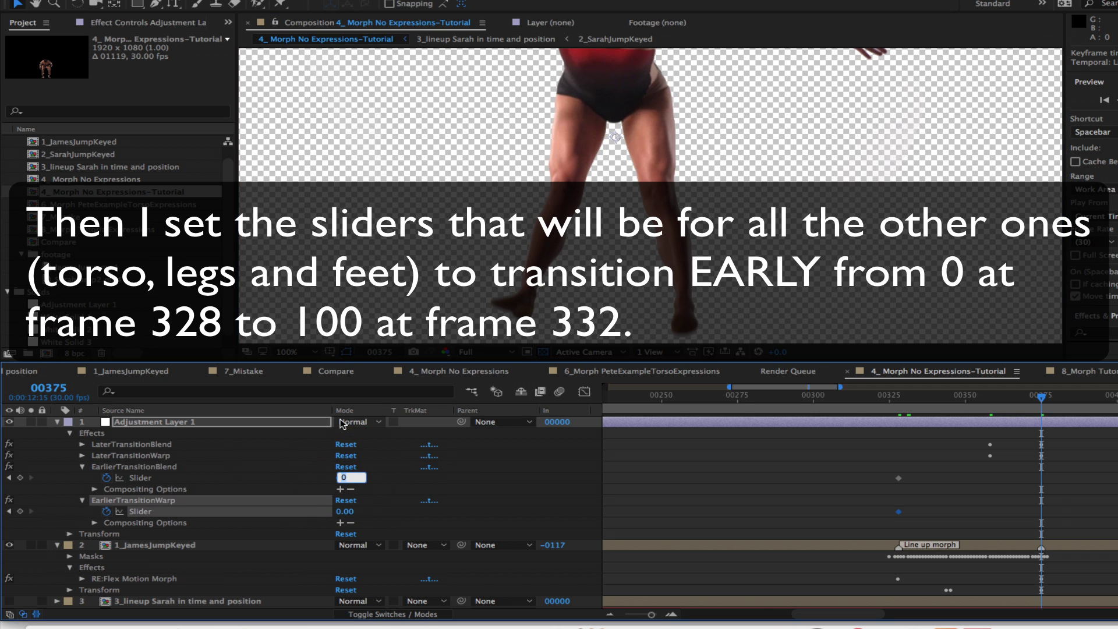
text(100)
key(Return)
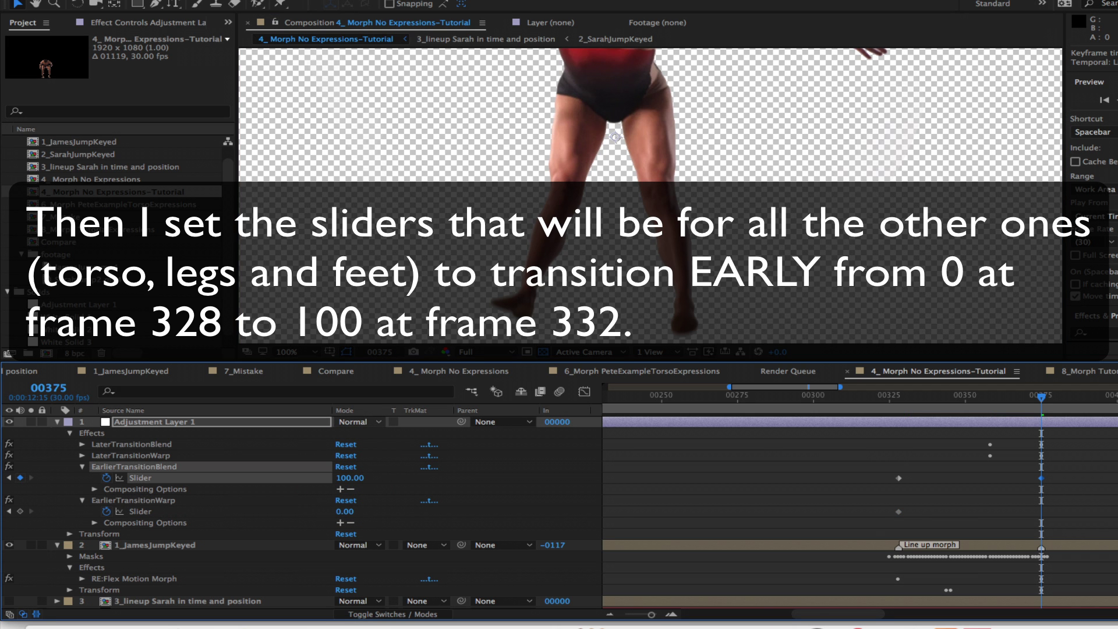
click(353, 512)
text(100)
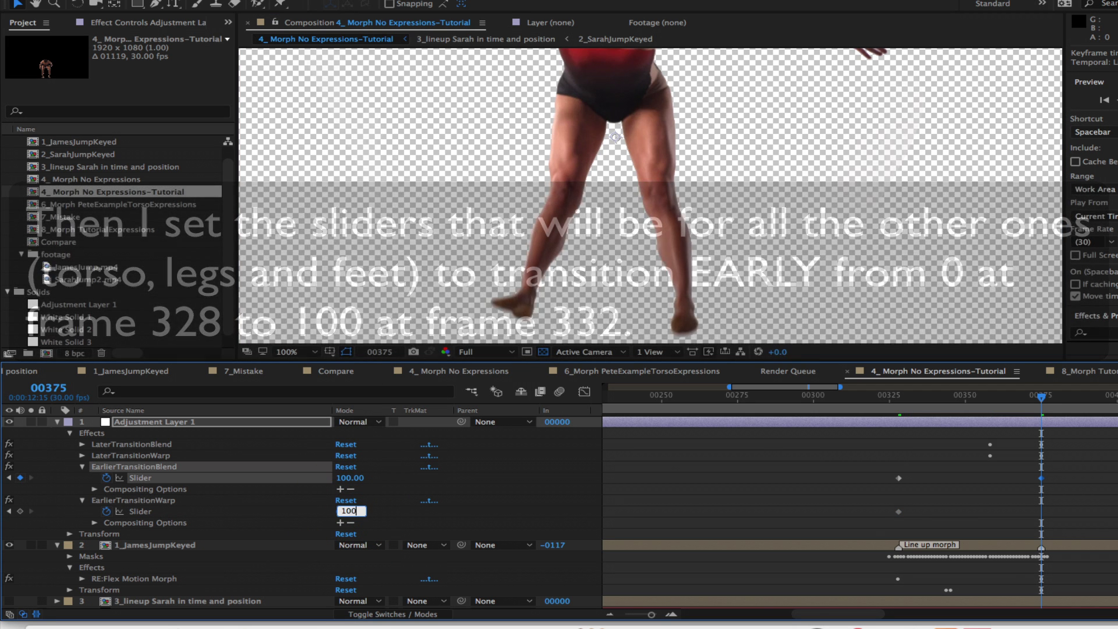
key(Return)
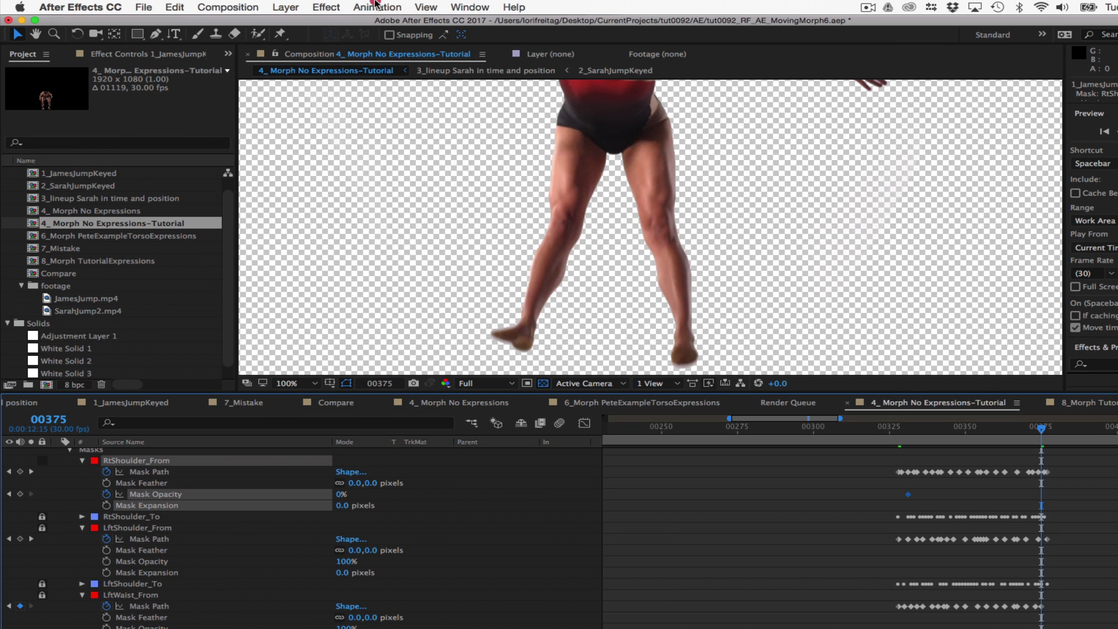
Add expressions to RtShoulder_From's Mask Opacity and Mask Expansion via the Animation menu.
click(376, 6)
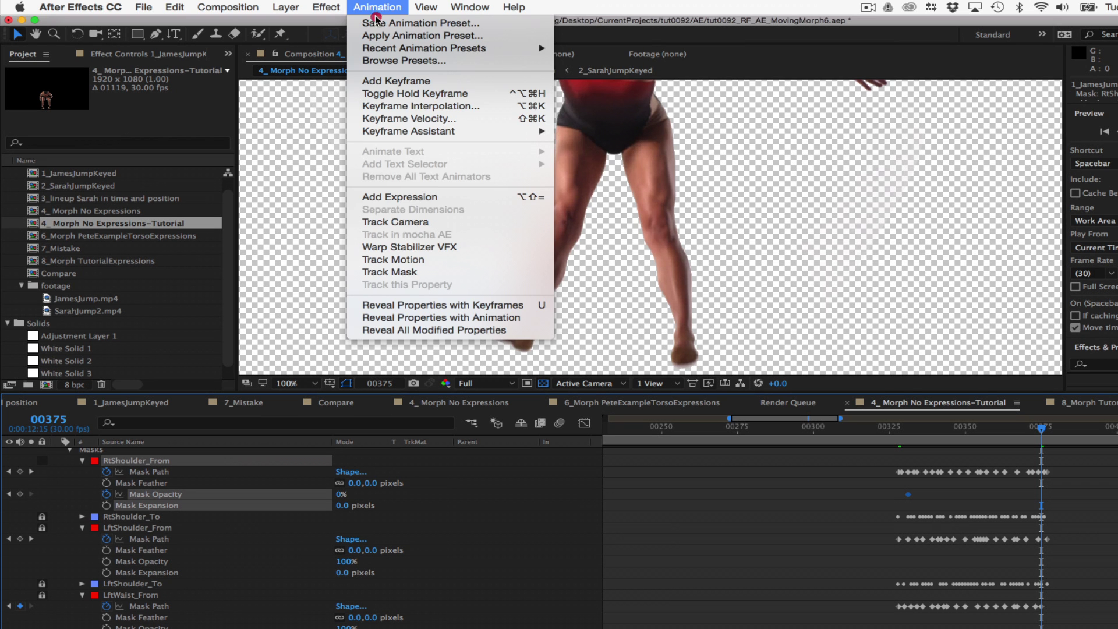
click(386, 198)
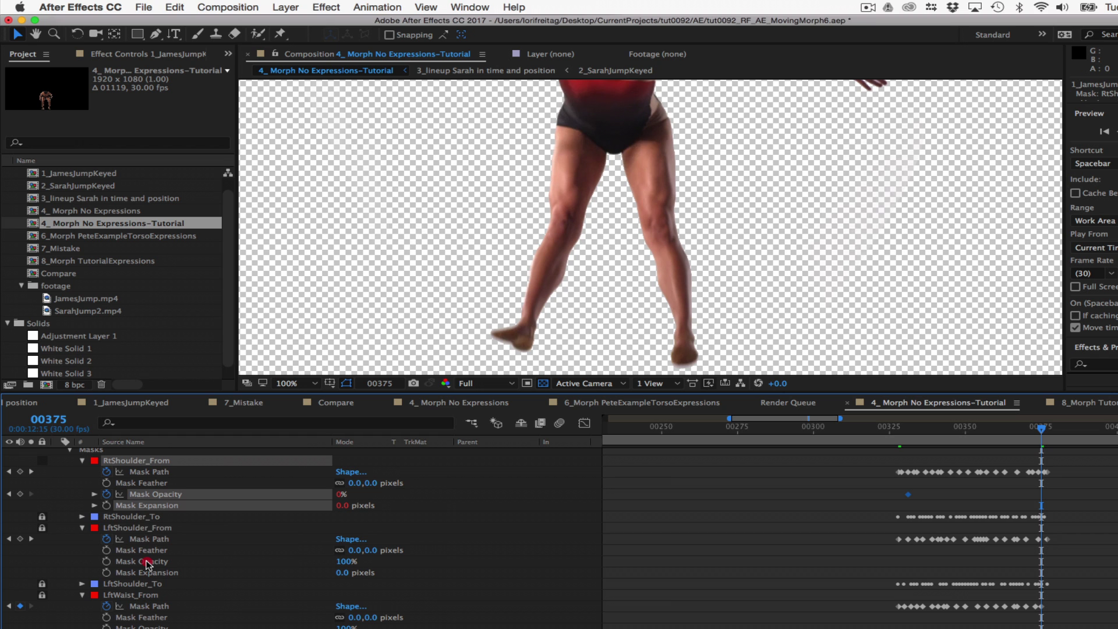
Set RE:Flex Display to UNwarped "From" and pick-whip Mask Expansion to the LaterTransitionWarp slider.
click(146, 564)
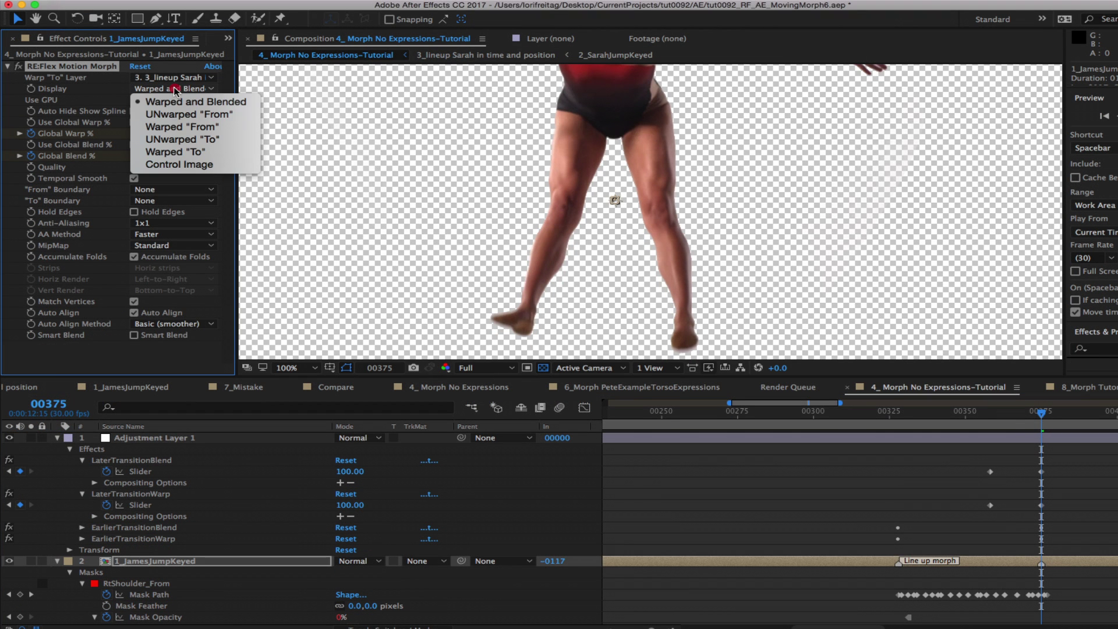
drag(175, 90, 174, 114)
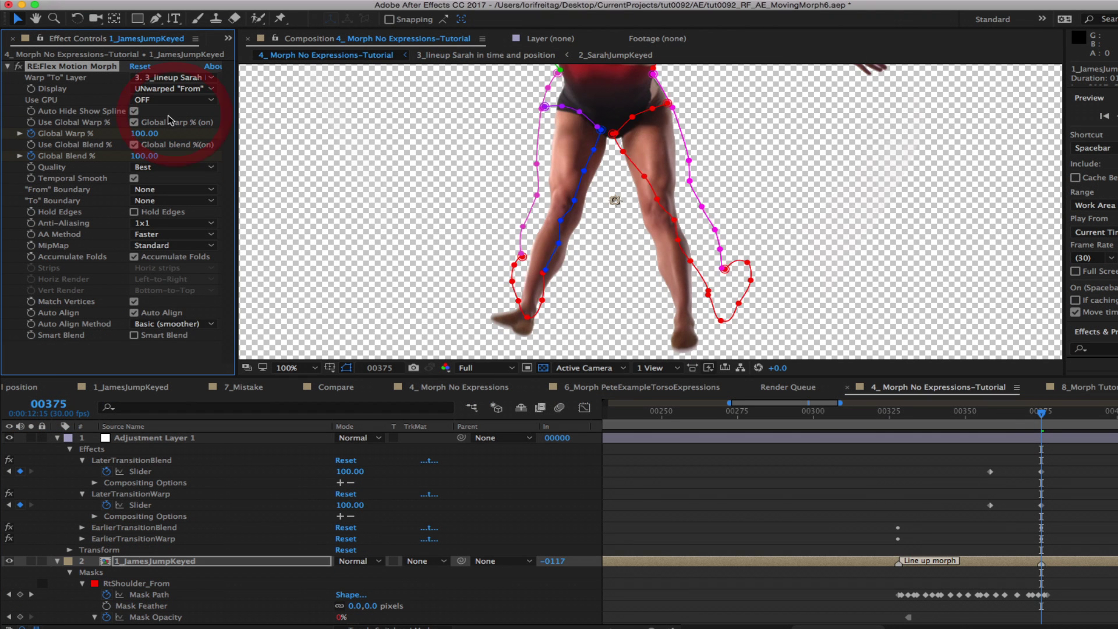
scroll(371, 581, down, 2)
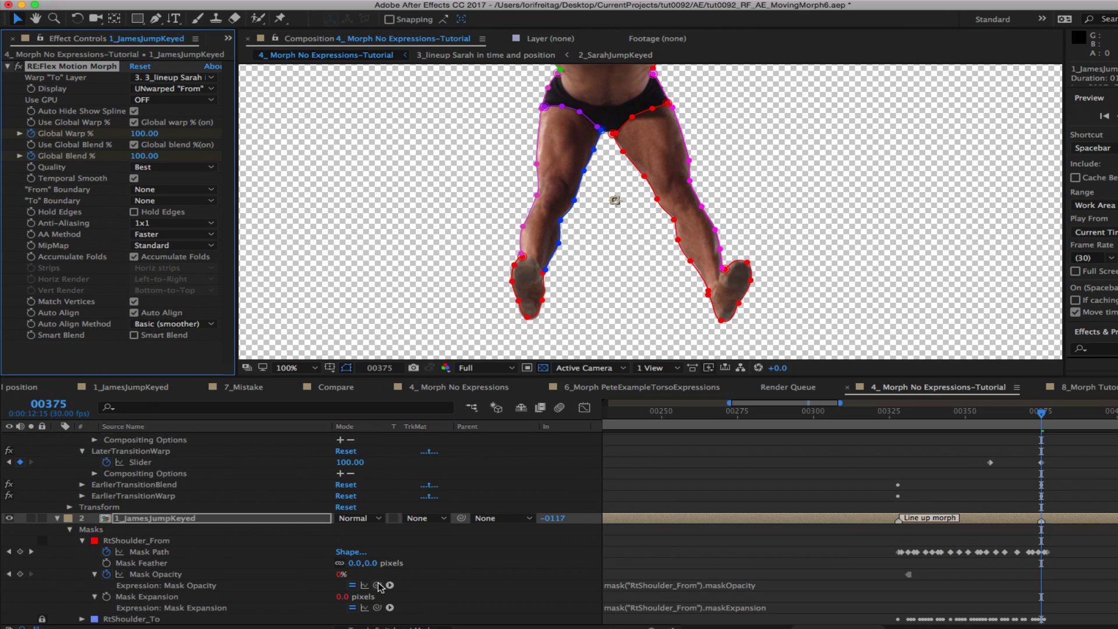
click(379, 585)
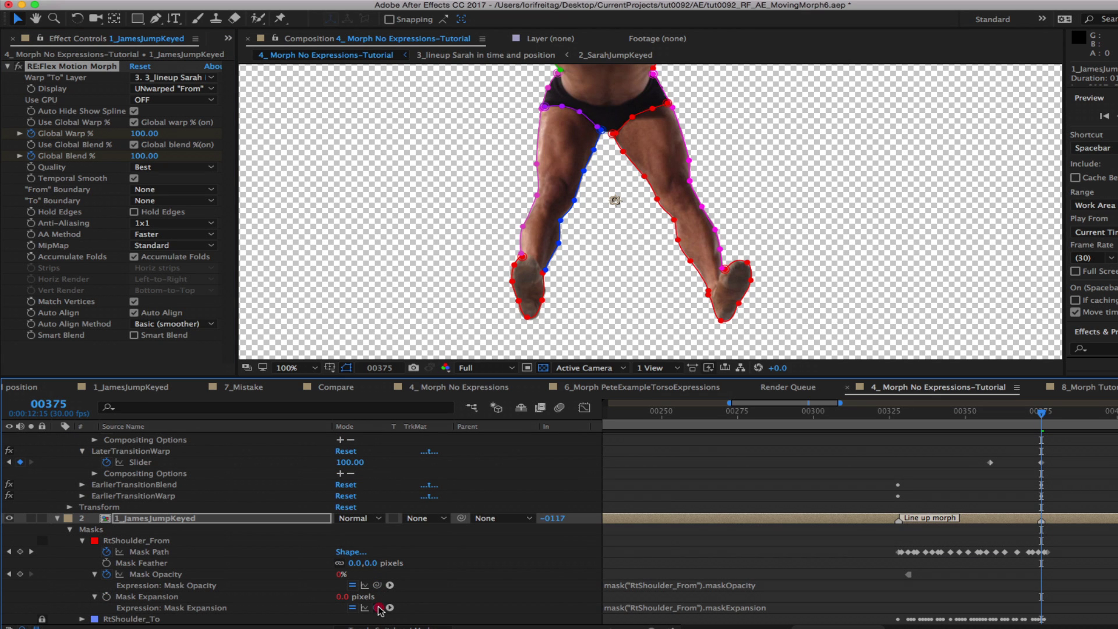
drag(382, 605, 135, 465)
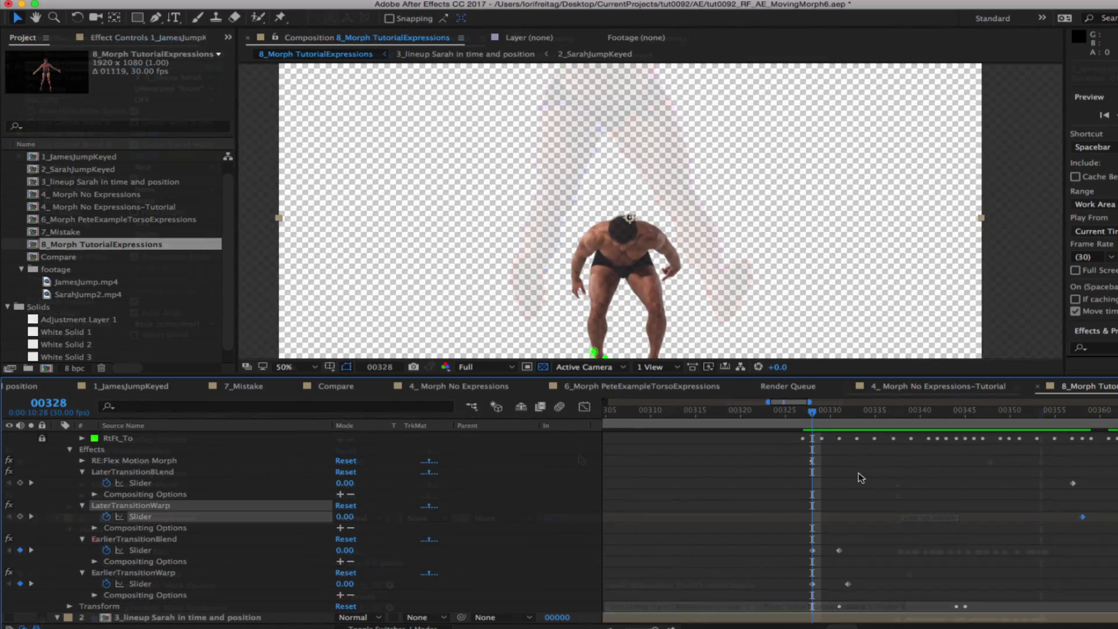
Scrub ahead to view the upright figure, then return to frame 00328 on the RE:Flex keyframes.
drag(814, 414, 869, 449)
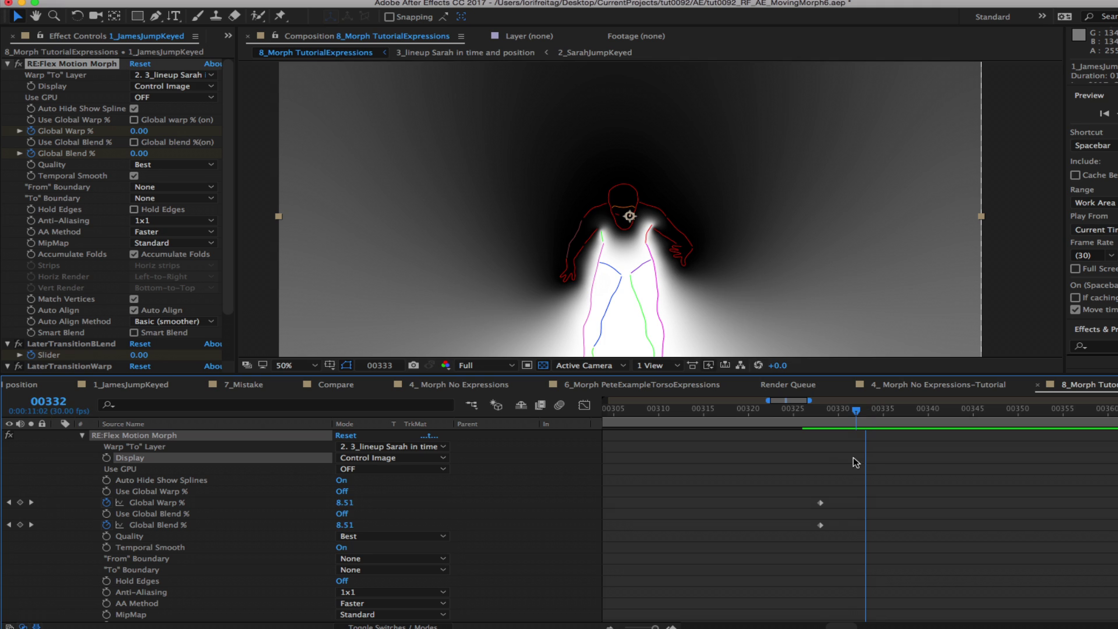
drag(854, 456, 821, 465)
click(822, 465)
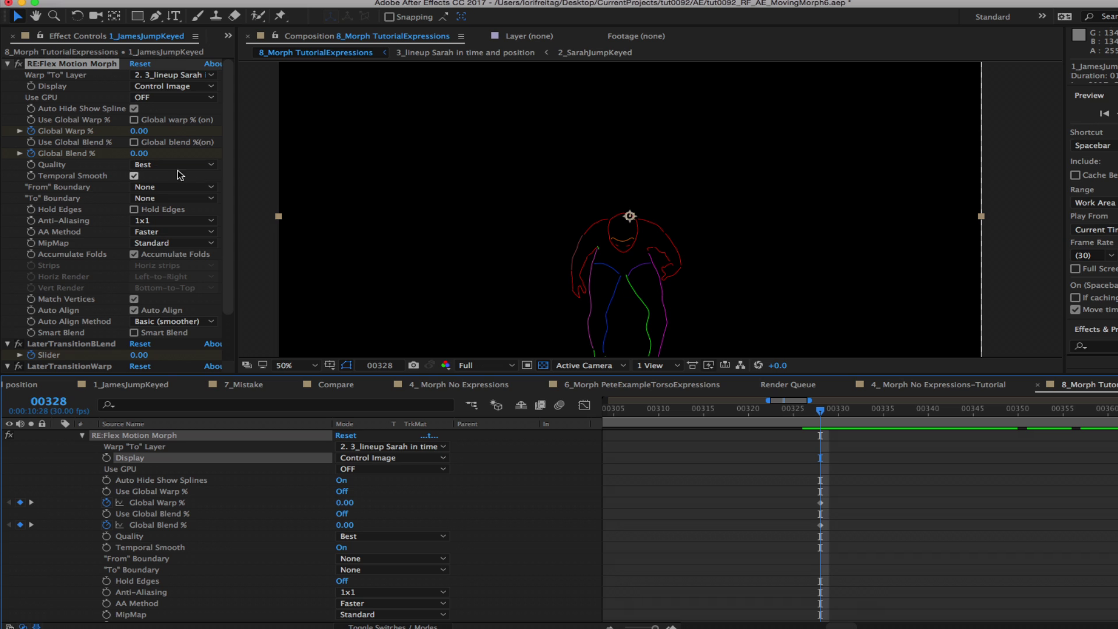
click(183, 86)
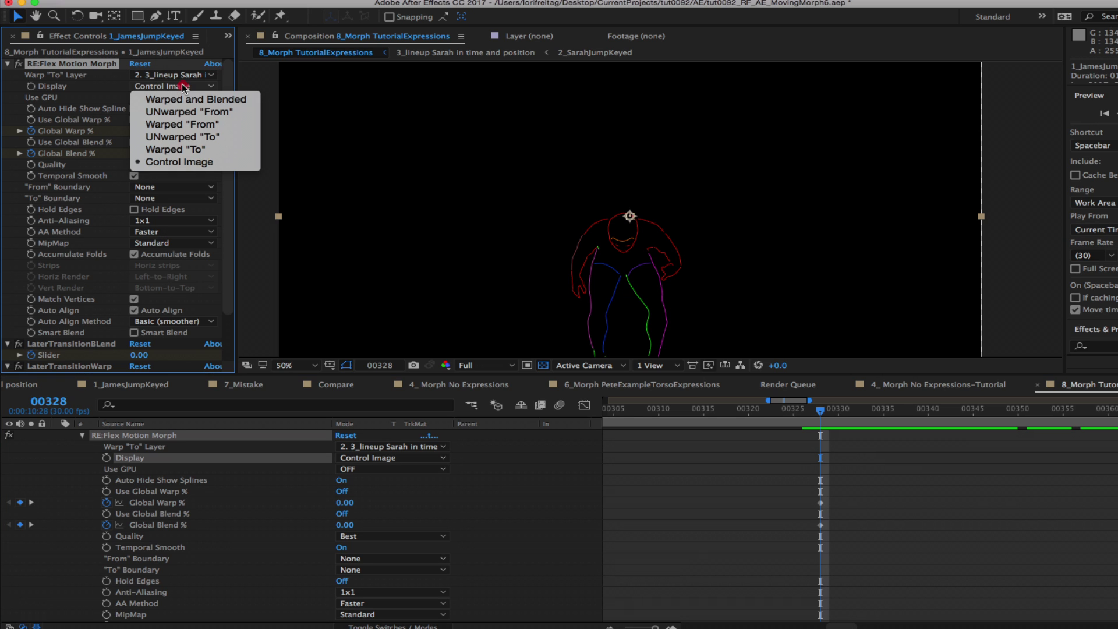
click(180, 163)
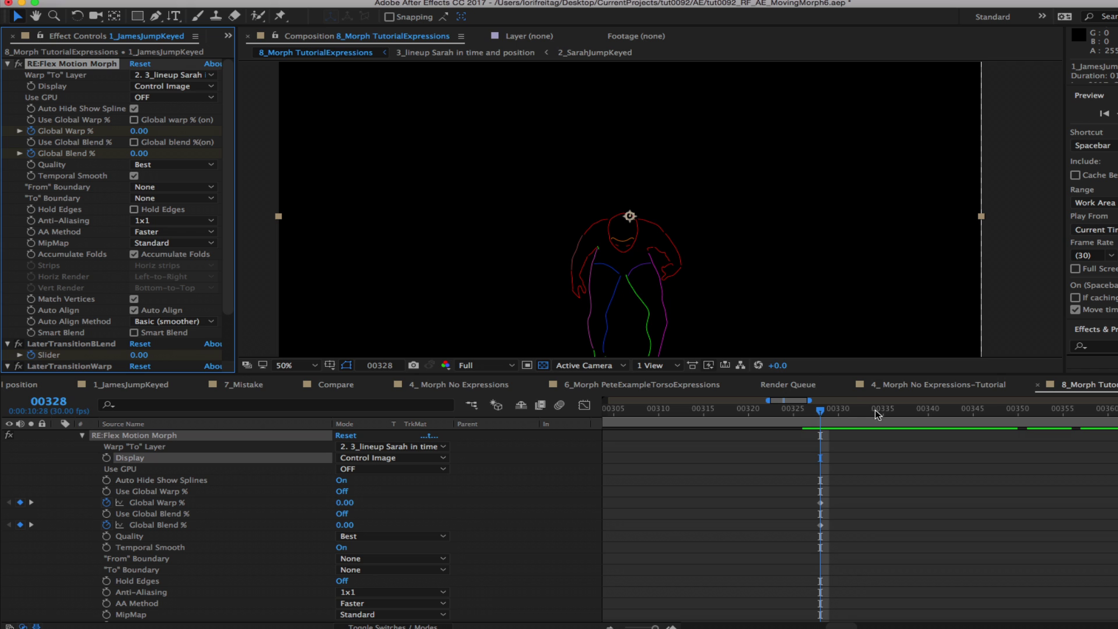
drag(820, 412, 1052, 399)
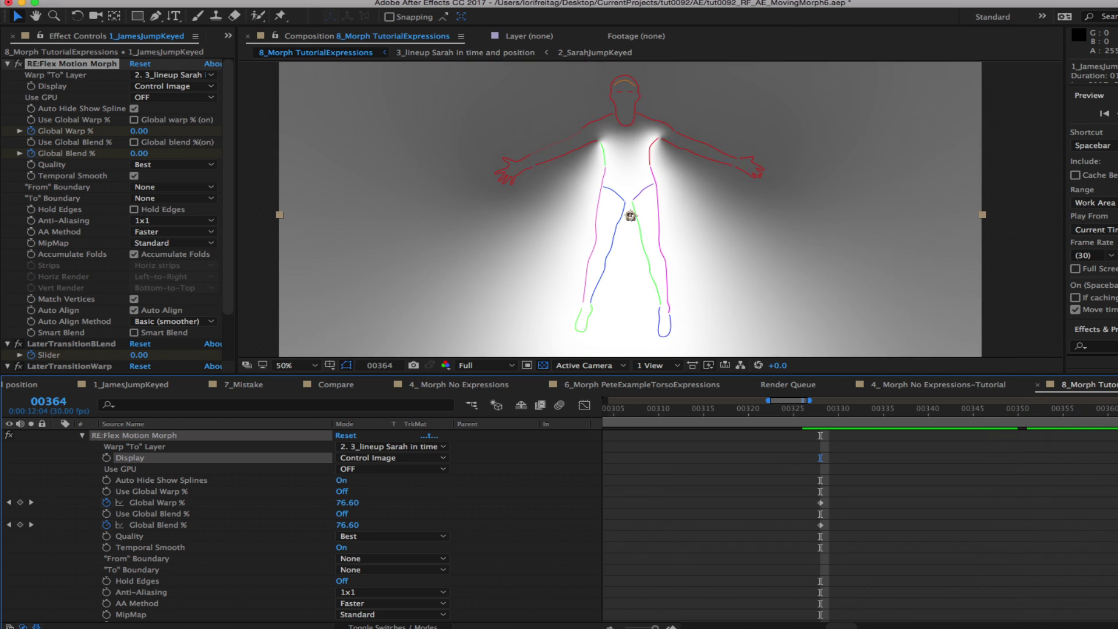
click(184, 87)
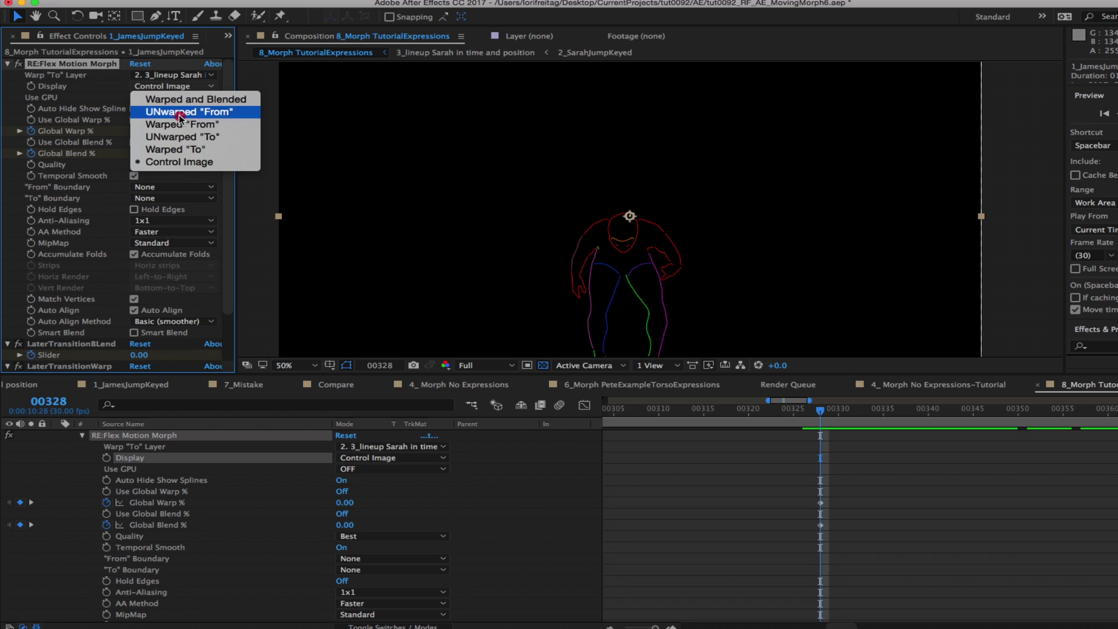
click(177, 164)
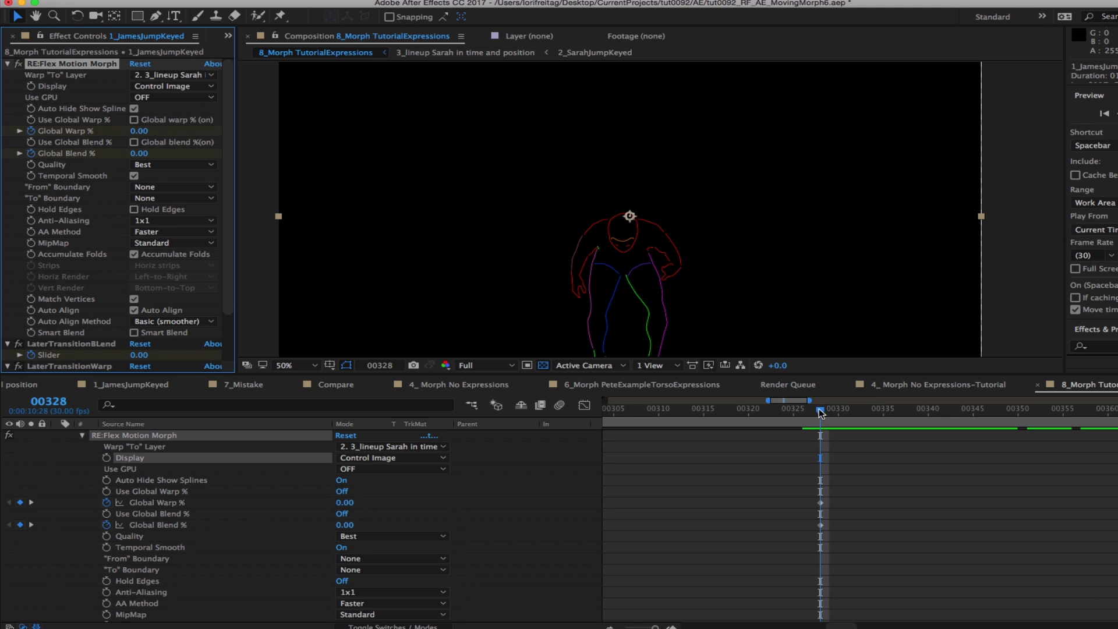
Play the morph preview twice from a few frames into the transition, in Control Image mode.
drag(821, 412, 1052, 398)
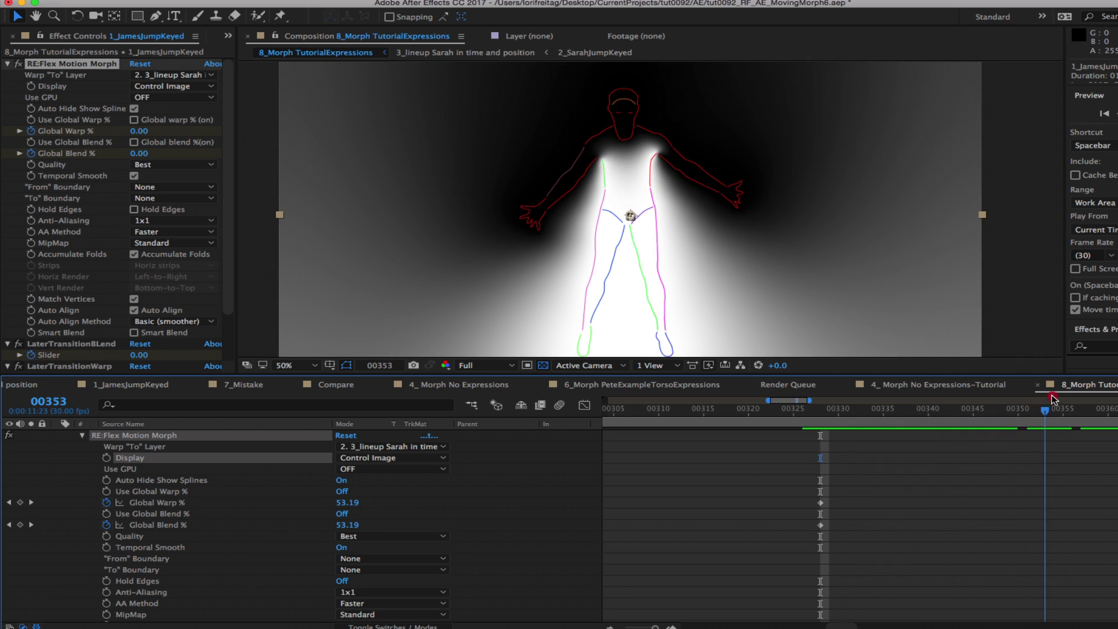
key(space)
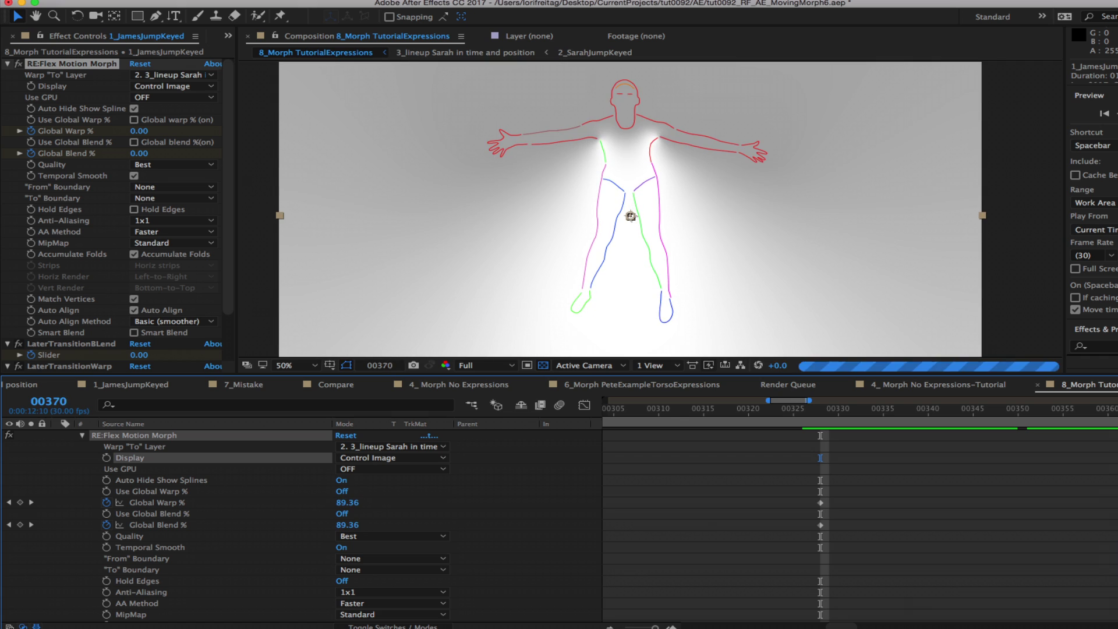
click(1006, 415)
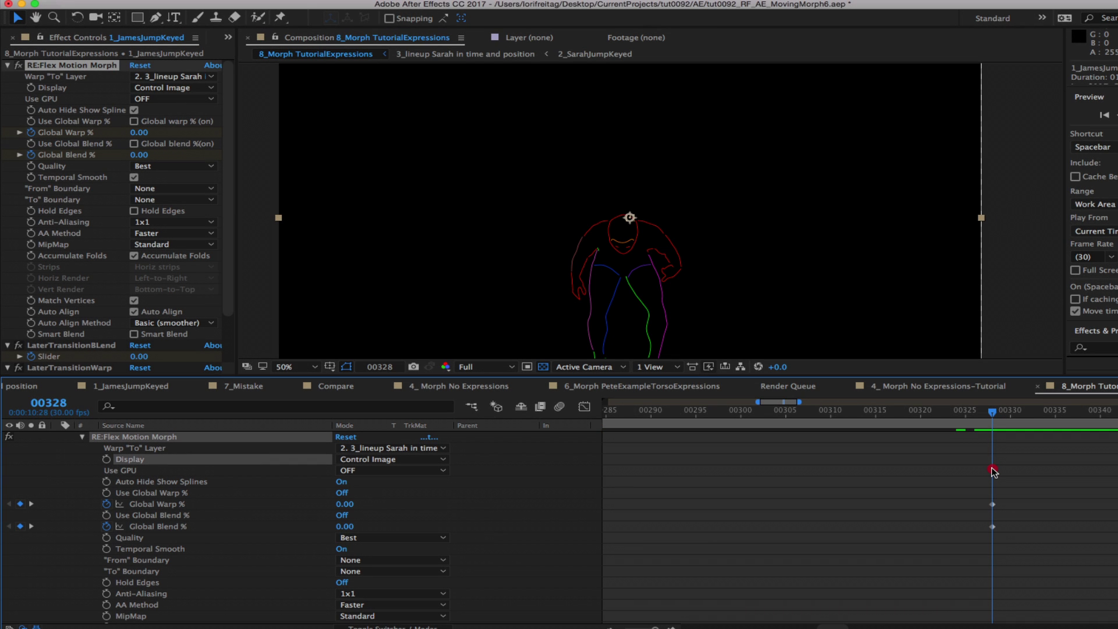
key(space)
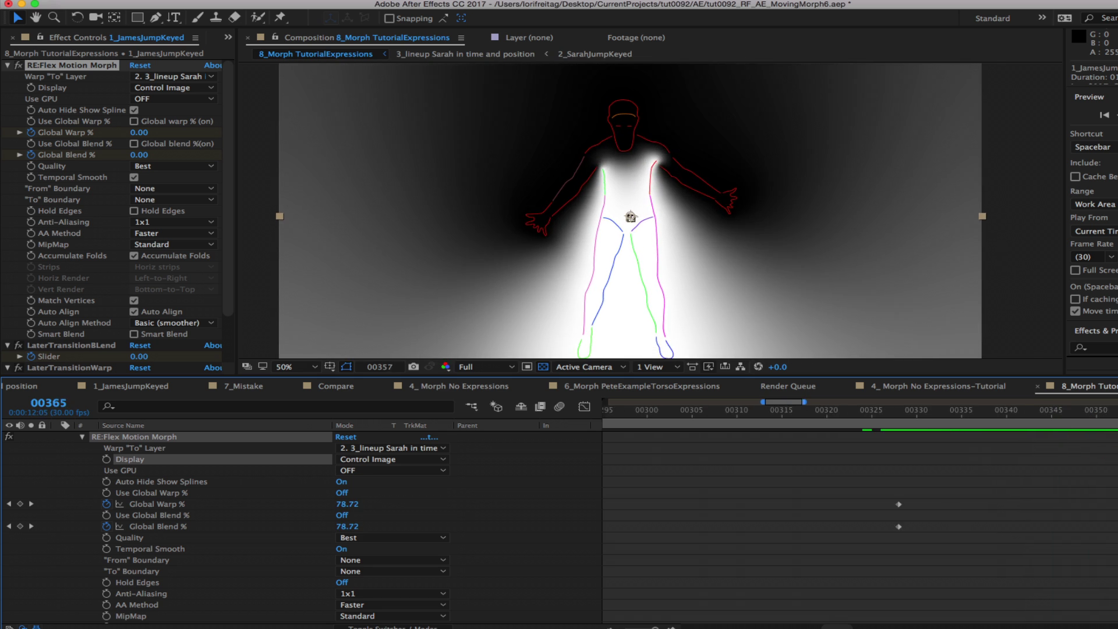
Scrub frames 328–375 from the crouching start pose, ending mid-transition at frame 348.
drag(894, 456, 826, 467)
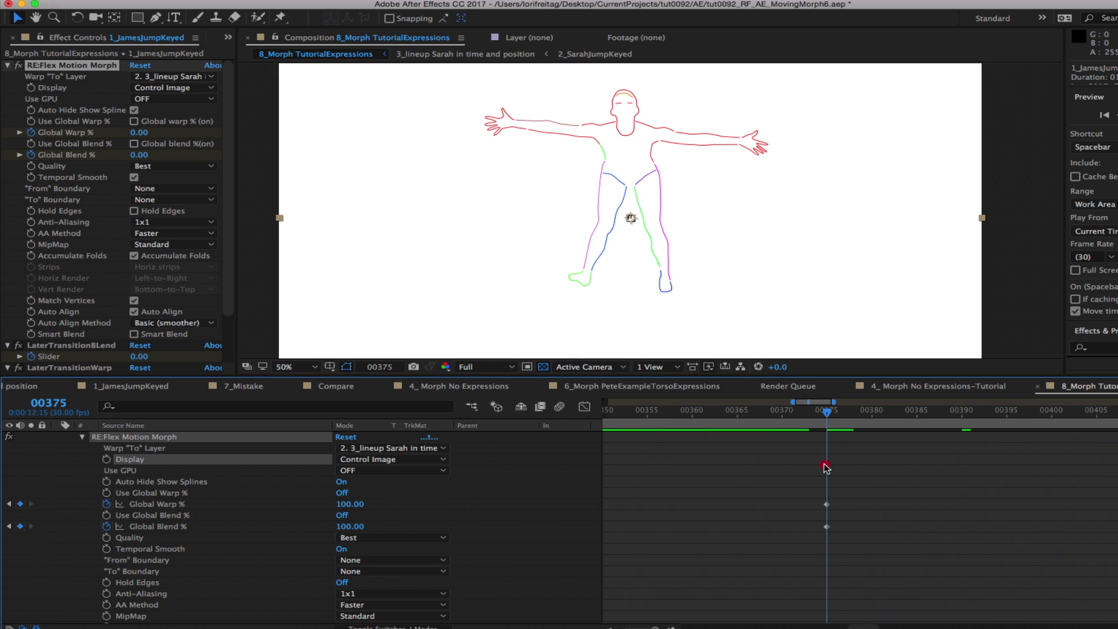
key(Page_Up)
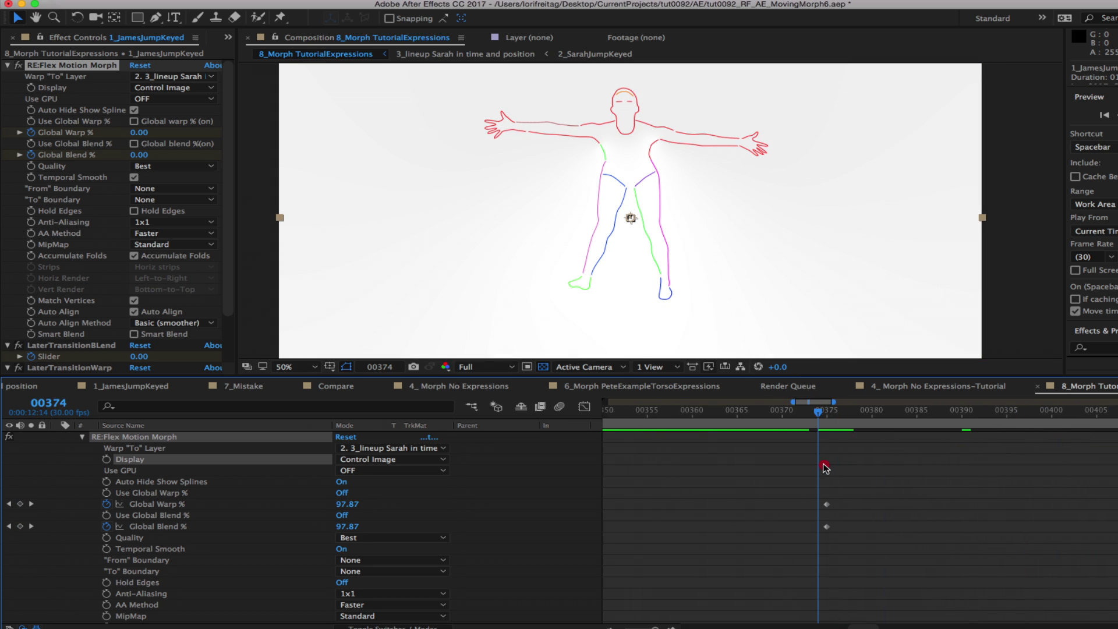
drag(728, 472, 591, 476)
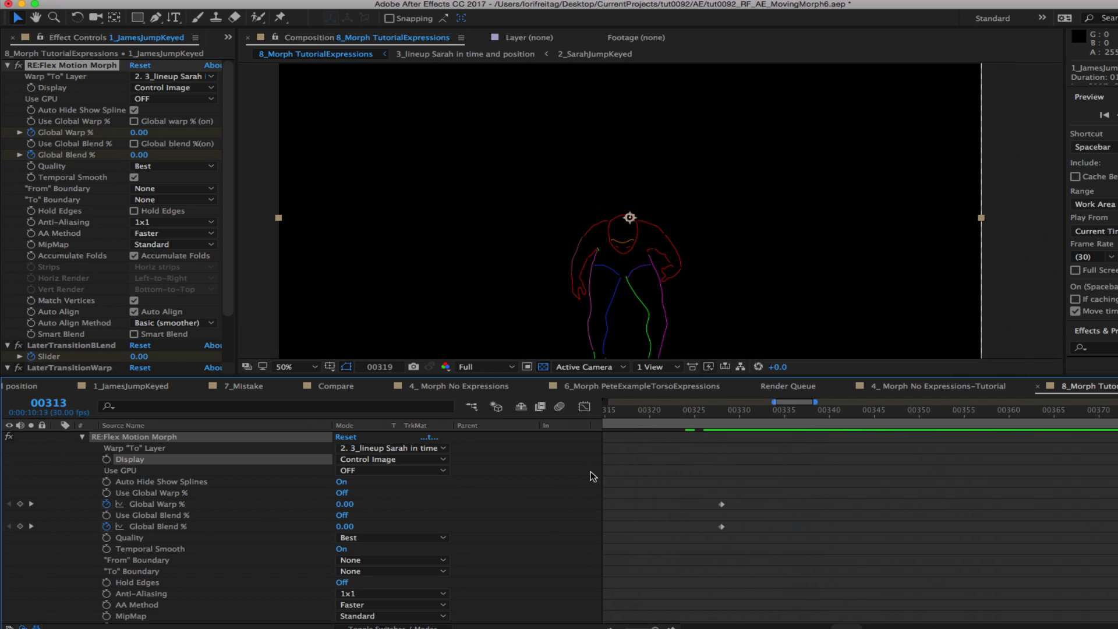
drag(775, 477, 949, 477)
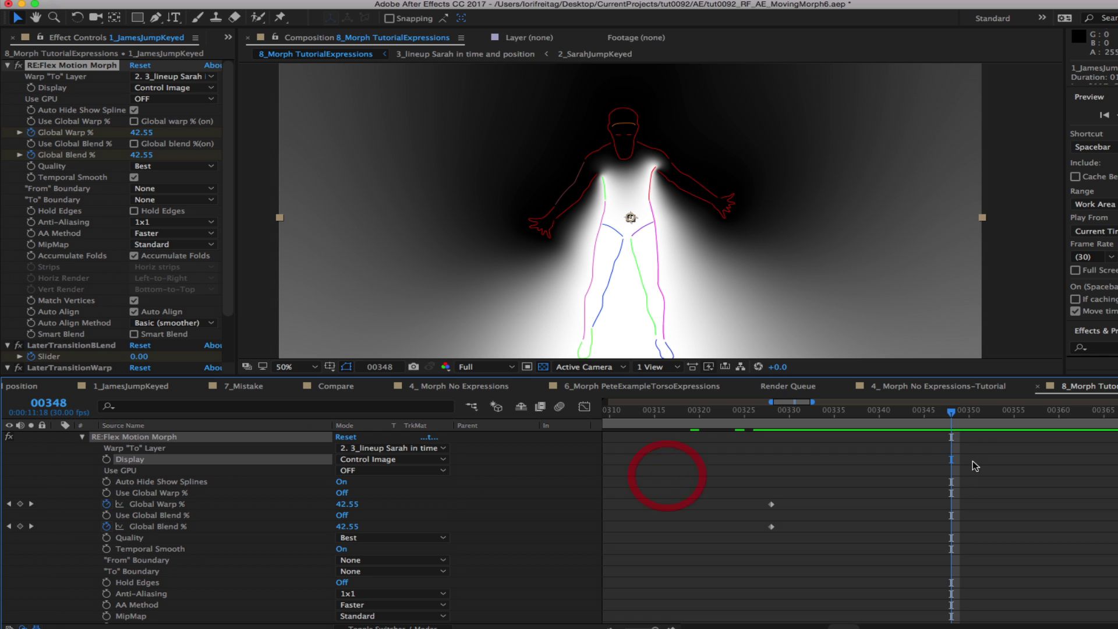